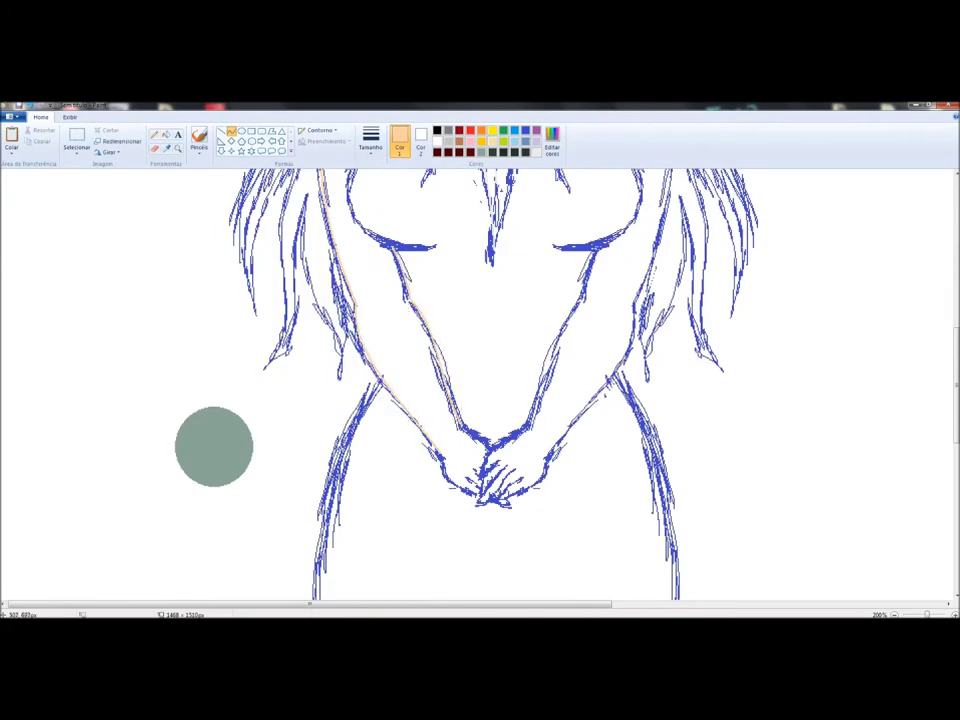
# Step: Trace the left clasped hand and the lower leg over the sketch with thin skin-coloured lines
pyautogui.scroll(-4, 480, 385)
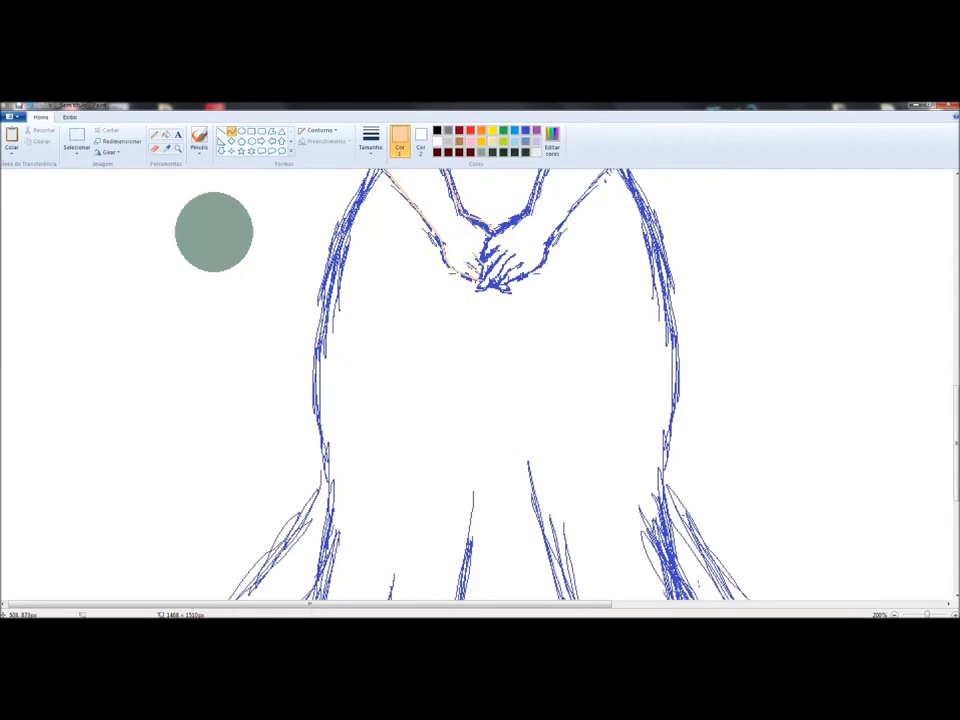
pyautogui.scroll(-6, 480, 385)
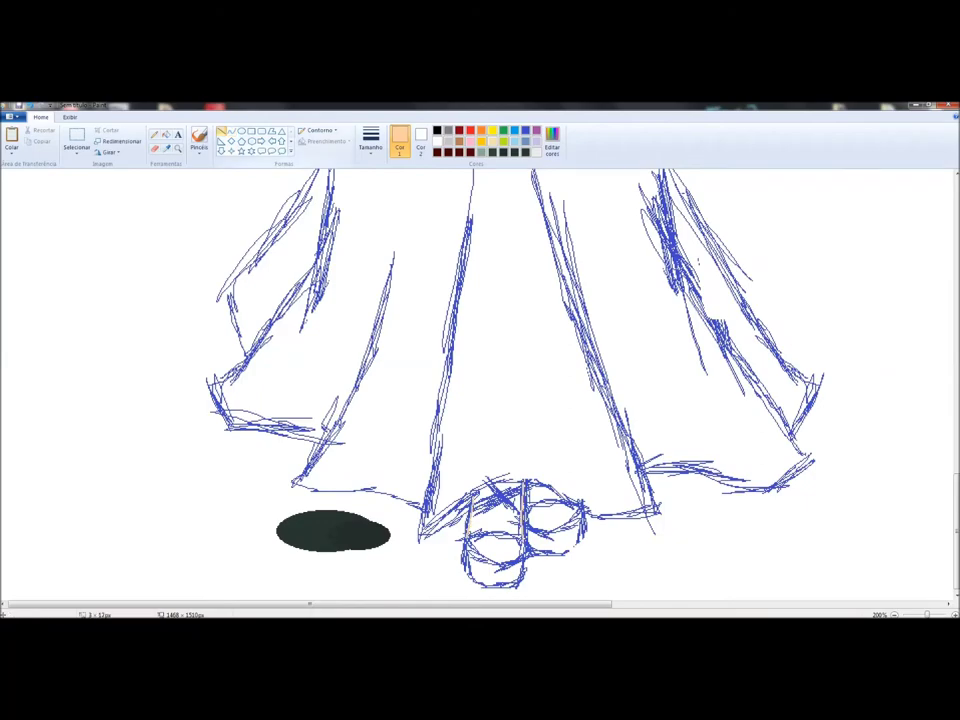
pyautogui.scroll(-3, 480, 385)
pyautogui.scroll(4, 480, 385)
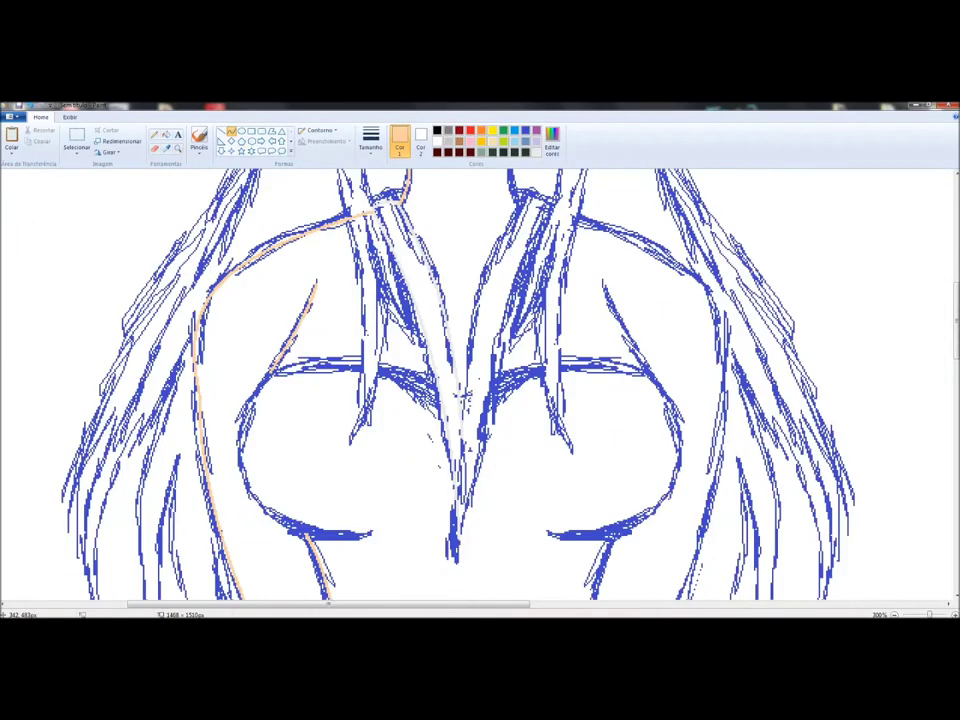
# Step: Outline the left half of the dress's bust in black with curves following the blue sketch
pyautogui.scroll(-2, 480, 385)
pyautogui.scroll(2, 480, 385)
pyautogui.moveTo(267, 273); pyautogui.dragTo(438, 291)
pyautogui.scroll(-1, 480, 385)
pyautogui.hotkey('ctrl', 'z')
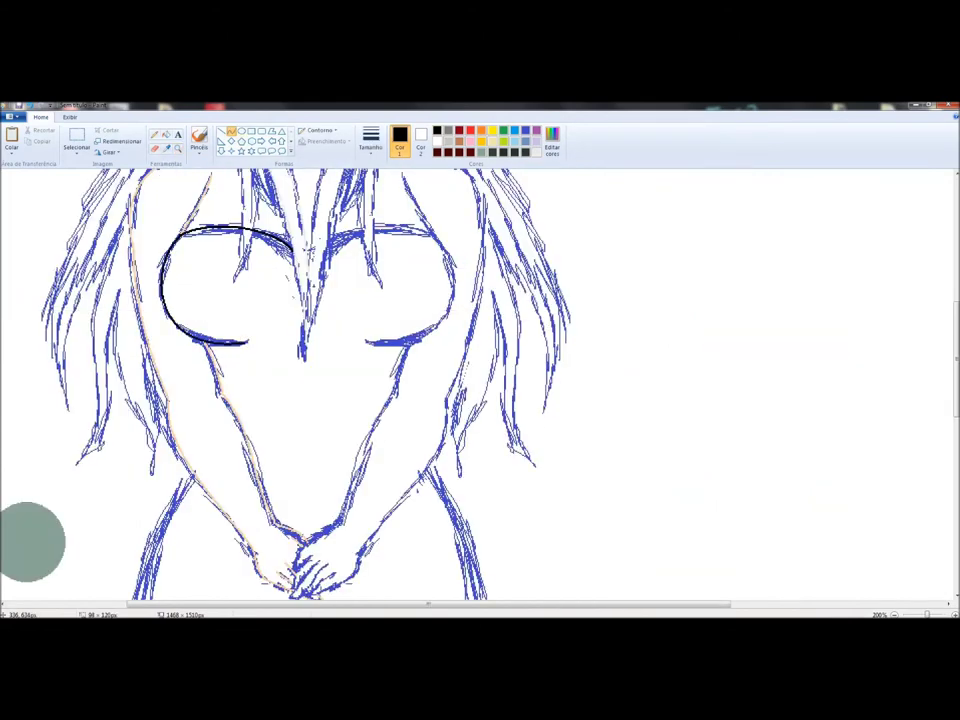
# Step: Trace the dress's left side in black from the waist down through the flared ruffle and its hem
pyautogui.scroll(-4, 480, 385)
pyautogui.moveTo(193, 258); pyautogui.dragTo(150, 510)
pyautogui.moveTo(171, 384); pyautogui.dragTo(138, 384)
pyautogui.scroll(-3, 480, 385)
pyautogui.moveTo(133, 180)
pyautogui.mouseDown()
pyautogui.moveTo(132, 355)
pyautogui.moveTo(20, 480)
pyautogui.mouseUp()
pyautogui.moveTo(78, 508); pyautogui.dragTo(30, 530)
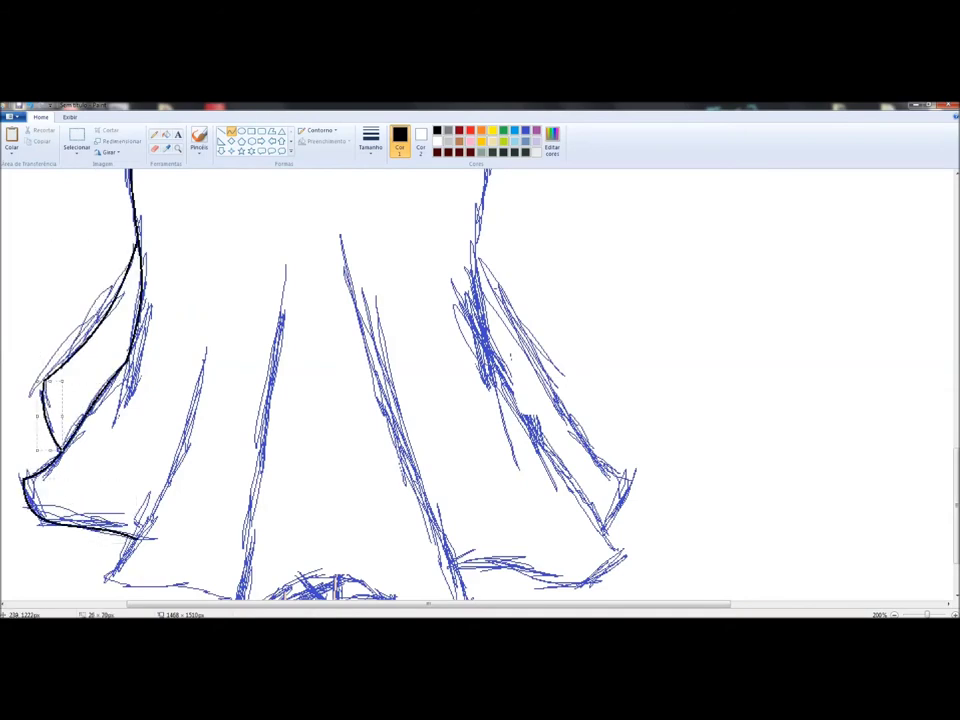
# Step: Trace the skirt's inner folds, bottom hem and right ruffle with black curves over the blue sketch
pyautogui.scroll(-1, 107, 260)
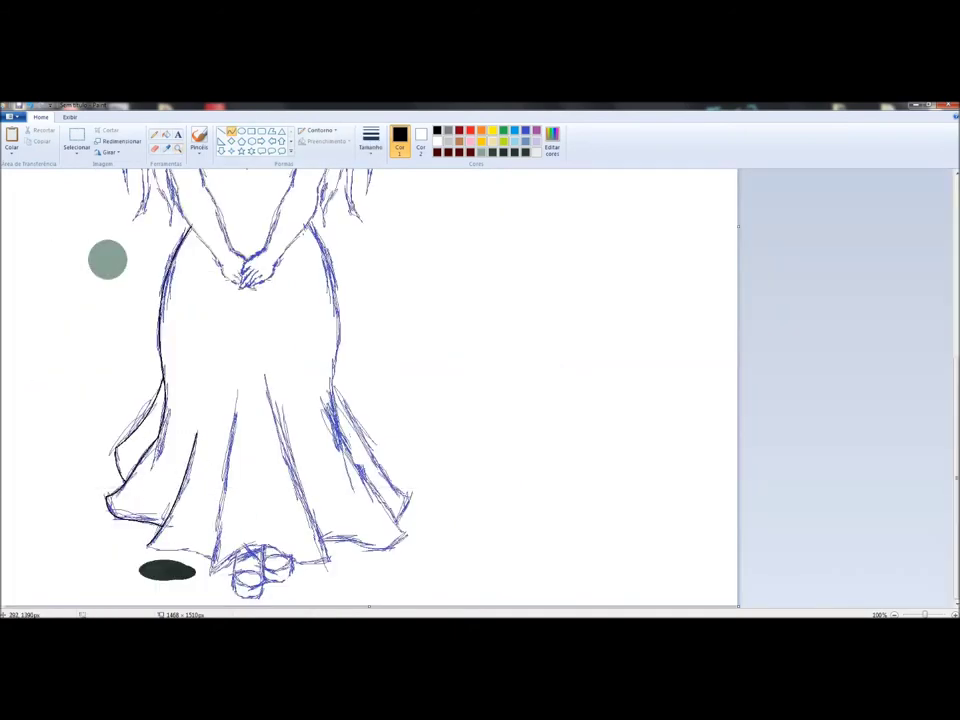
pyautogui.moveTo(210, 572); pyautogui.dragTo(237, 389)
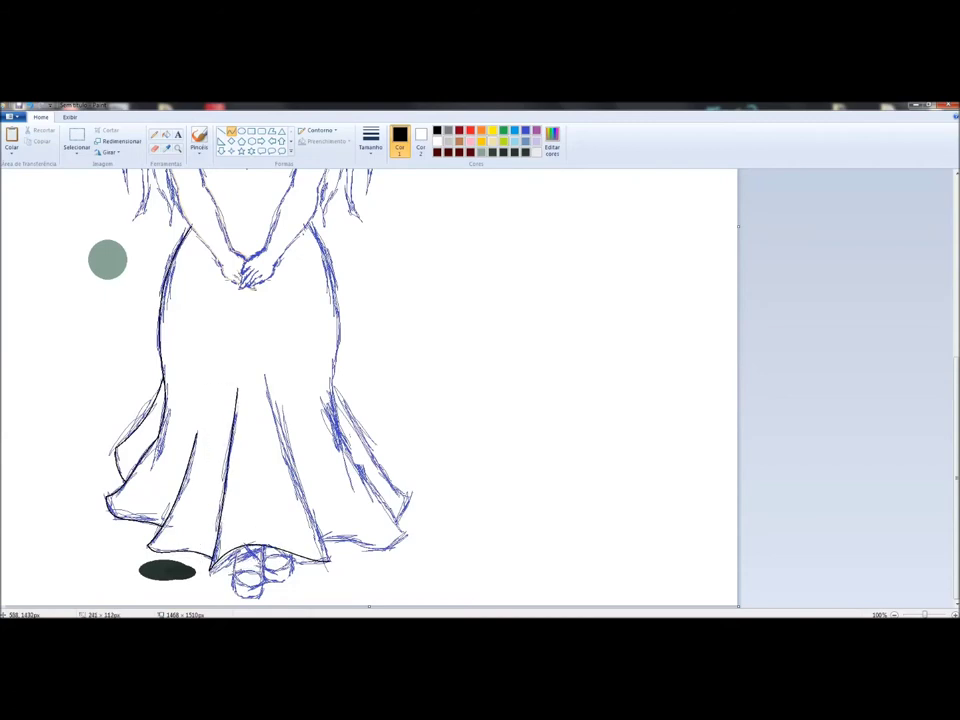
pyautogui.moveTo(329, 562); pyautogui.dragTo(265, 378)
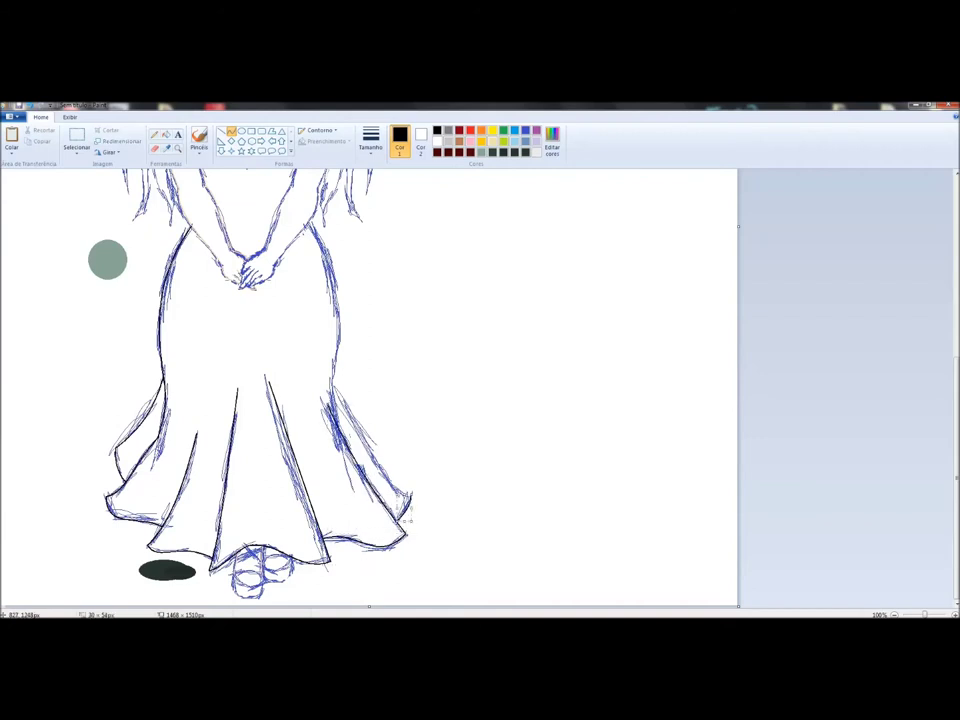
pyautogui.moveTo(334, 386); pyautogui.dragTo(410, 494)
# Step: Outline the upper eyelid of the left eye in black, from the inner corner around to the outer corner
pyautogui.scroll(2, 390, 510)
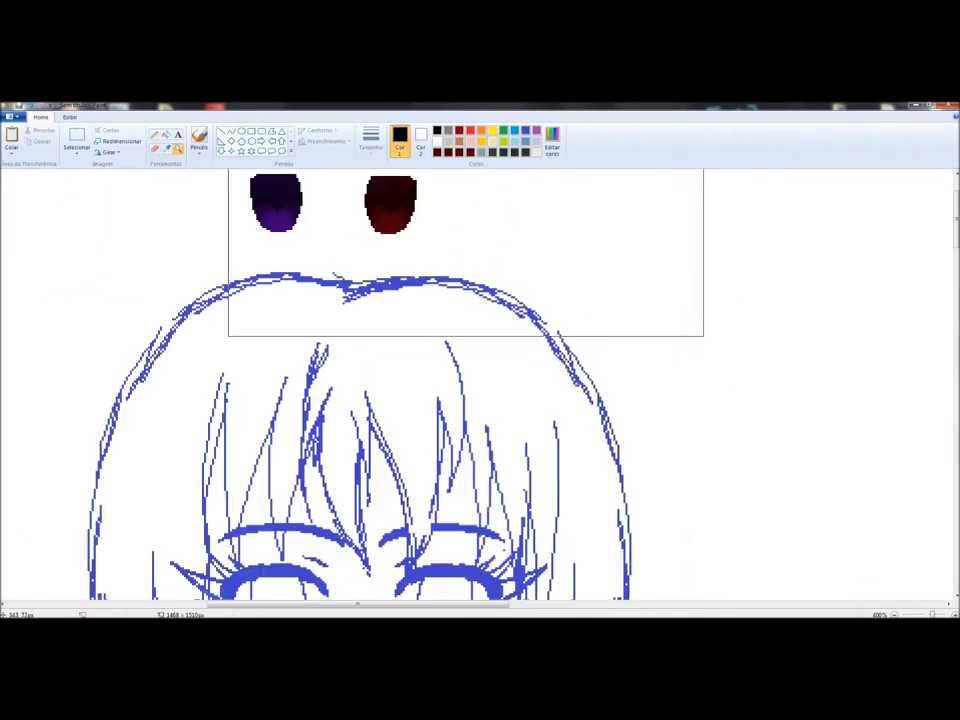
pyautogui.scroll(1, 330, 210)
pyautogui.scroll(-5, 480, 400)
pyautogui.moveTo(354, 349); pyautogui.dragTo(529, 364)
pyautogui.moveTo(440, 355); pyautogui.dragTo(440, 320)
pyautogui.moveTo(372, 338); pyautogui.dragTo(372, 292)
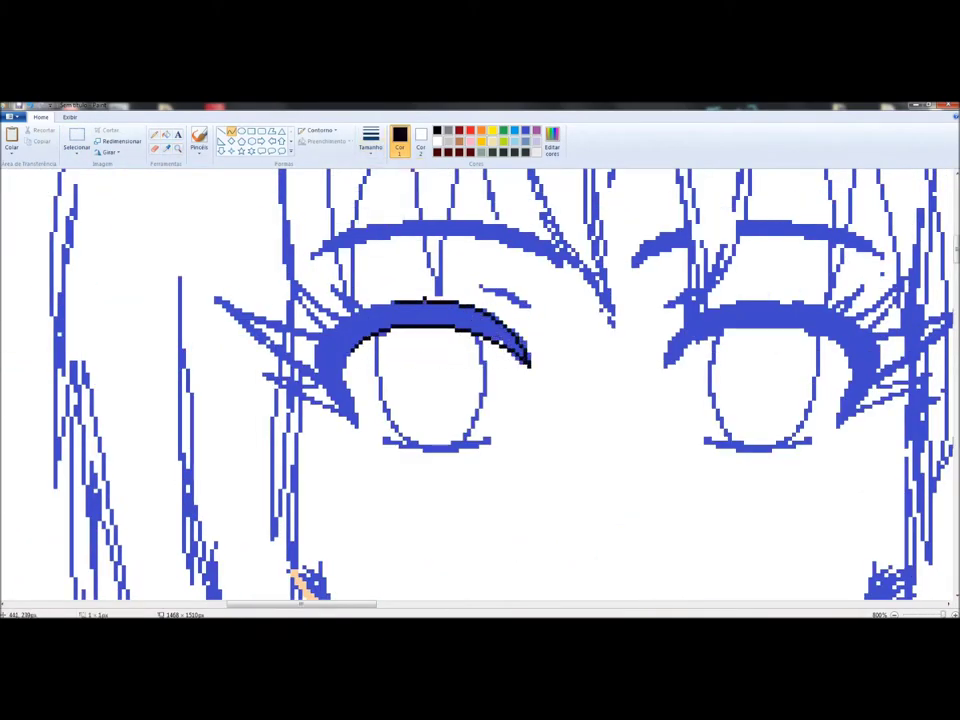
pyautogui.moveTo(375, 365); pyautogui.dragTo(318, 360)
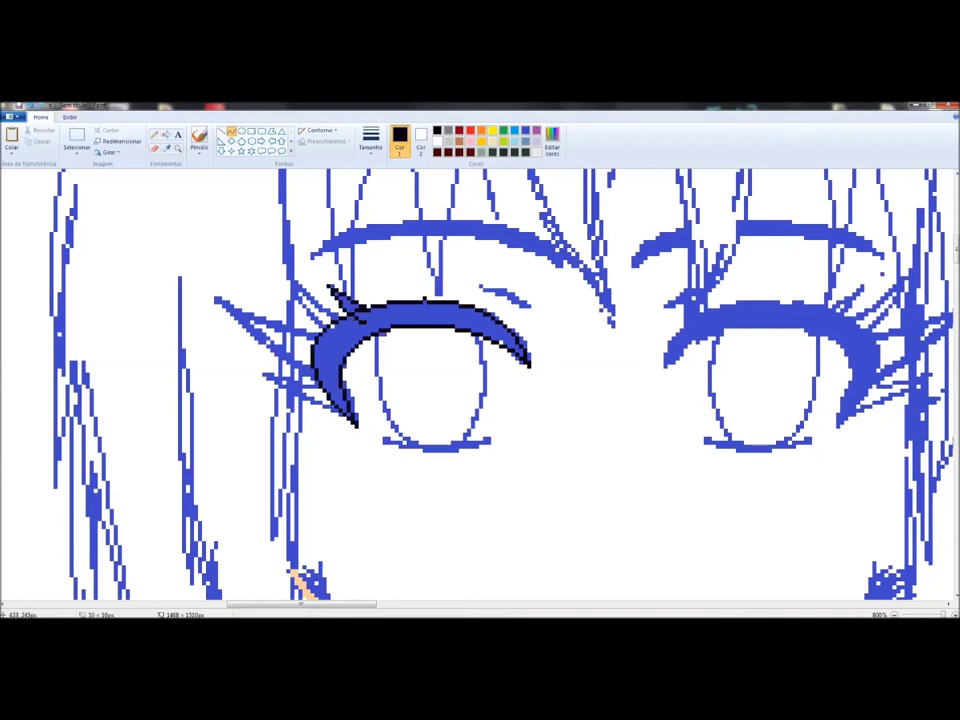
# Step: Trace the left eye's outer lashes in black and draw its lower lid line
pyautogui.moveTo(318, 335); pyautogui.dragTo(215, 296)
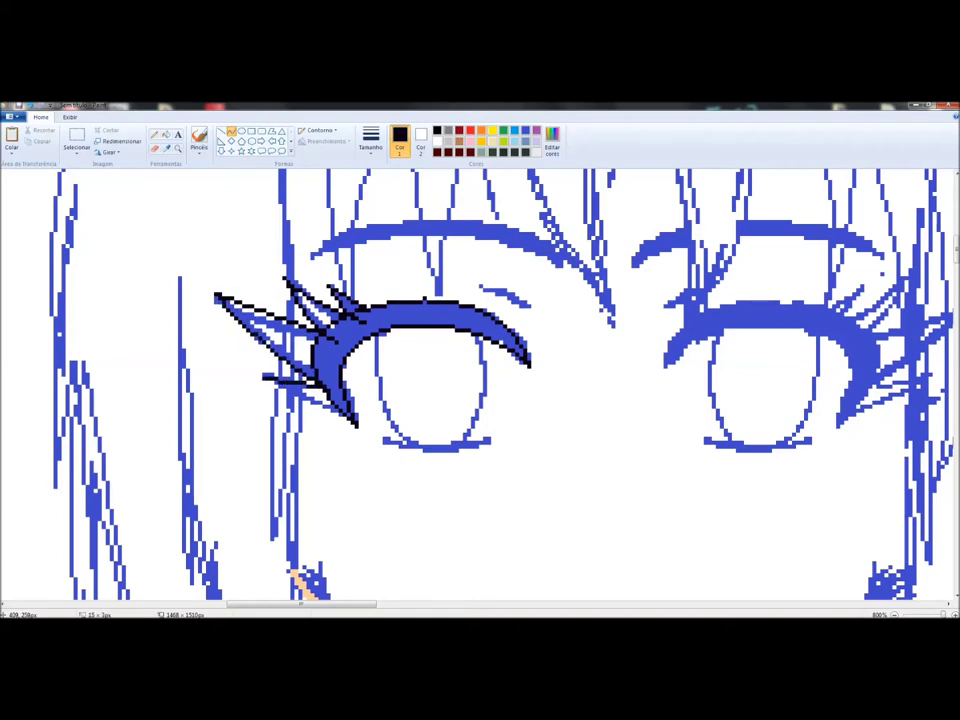
pyautogui.moveTo(391, 447); pyautogui.dragTo(461, 448)
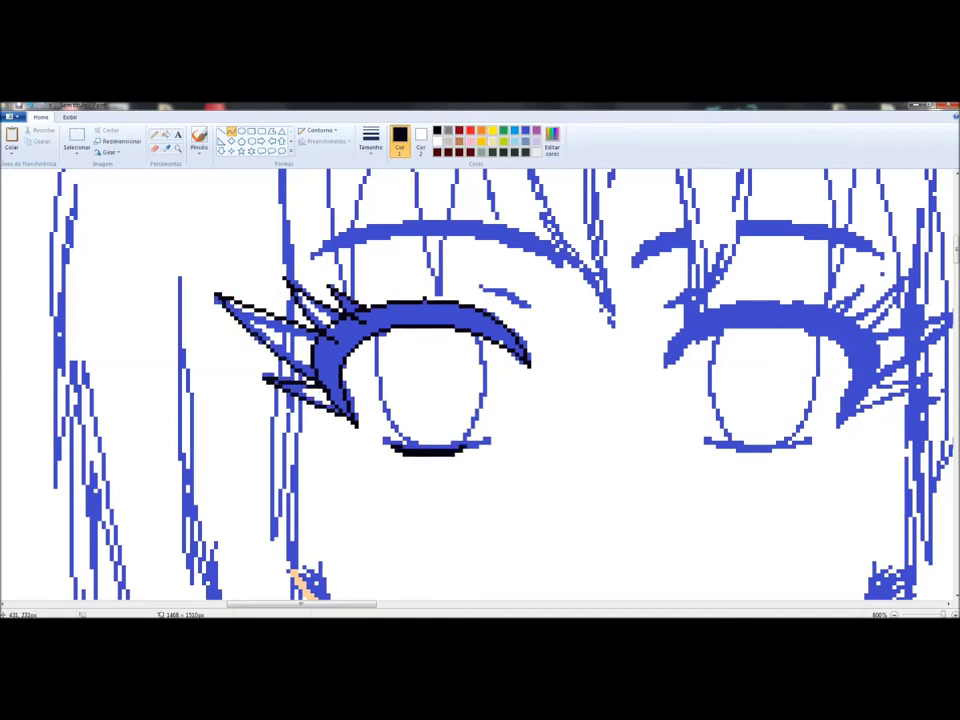
pyautogui.scroll(-2, 480, 385)
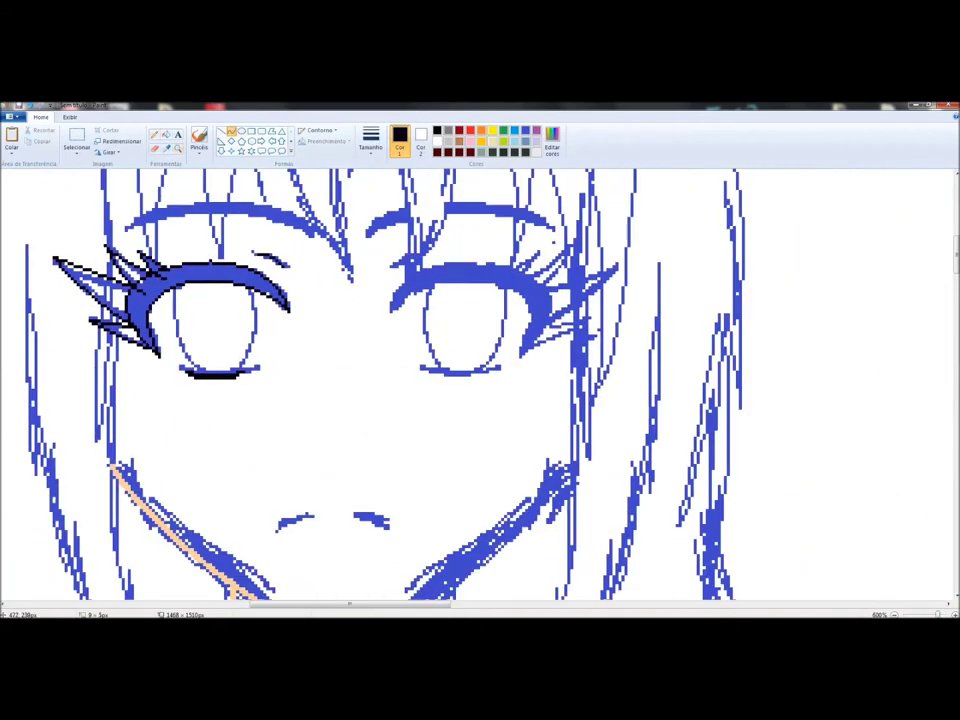
pyautogui.click(231, 131)
pyautogui.moveTo(128, 224); pyautogui.dragTo(318, 234)
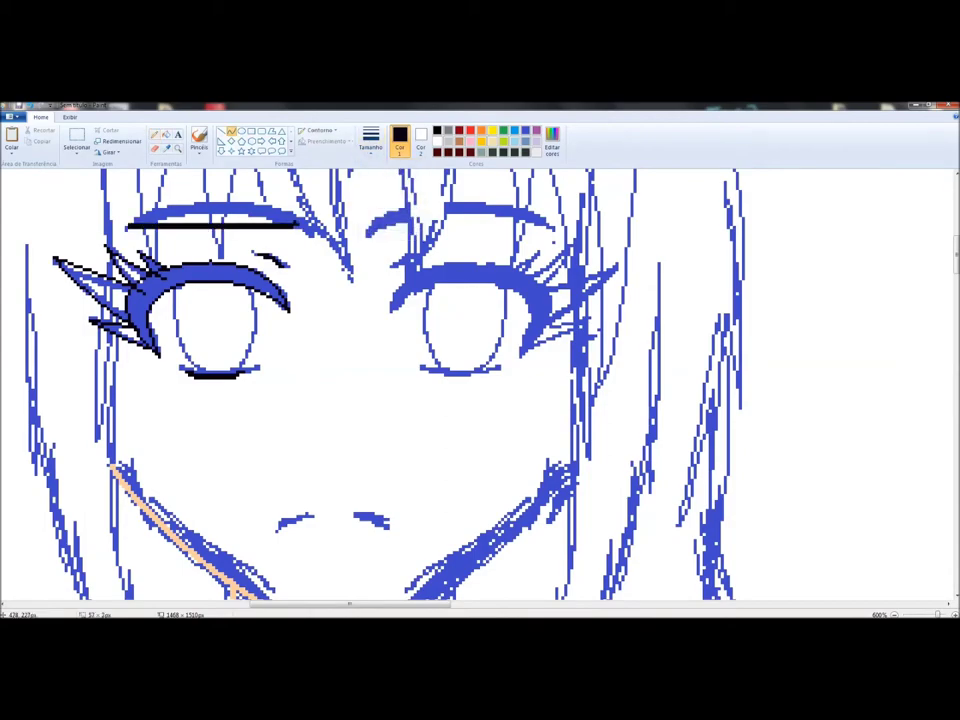
pyautogui.moveTo(215, 222); pyautogui.dragTo(205, 200)
pyautogui.hotkey('ctrl', 'z')
# Step: Trace the left eyebrow with a thick black arched curve and outline the left eye's iris in black
pyautogui.moveTo(128, 222); pyautogui.dragTo(312, 222)
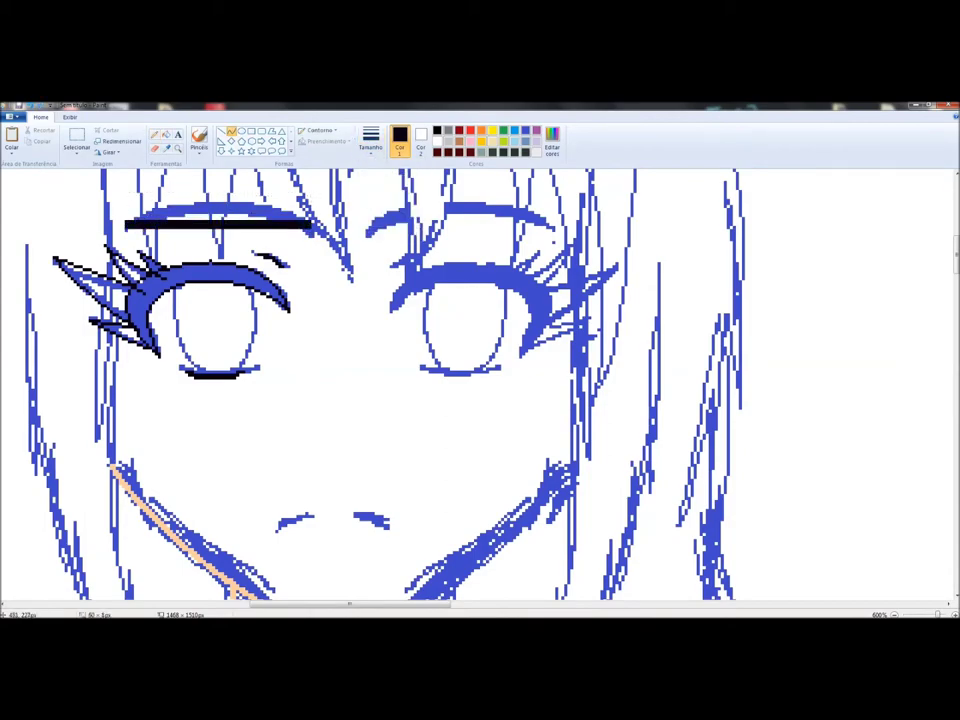
pyautogui.moveTo(218, 222); pyautogui.dragTo(208, 201)
pyautogui.scroll(-1, 480, 385)
pyautogui.scroll(1, 400, 350)
pyautogui.click(370, 140)
pyautogui.click(390, 205)
pyautogui.moveTo(320, 198); pyautogui.dragTo(355, 280)
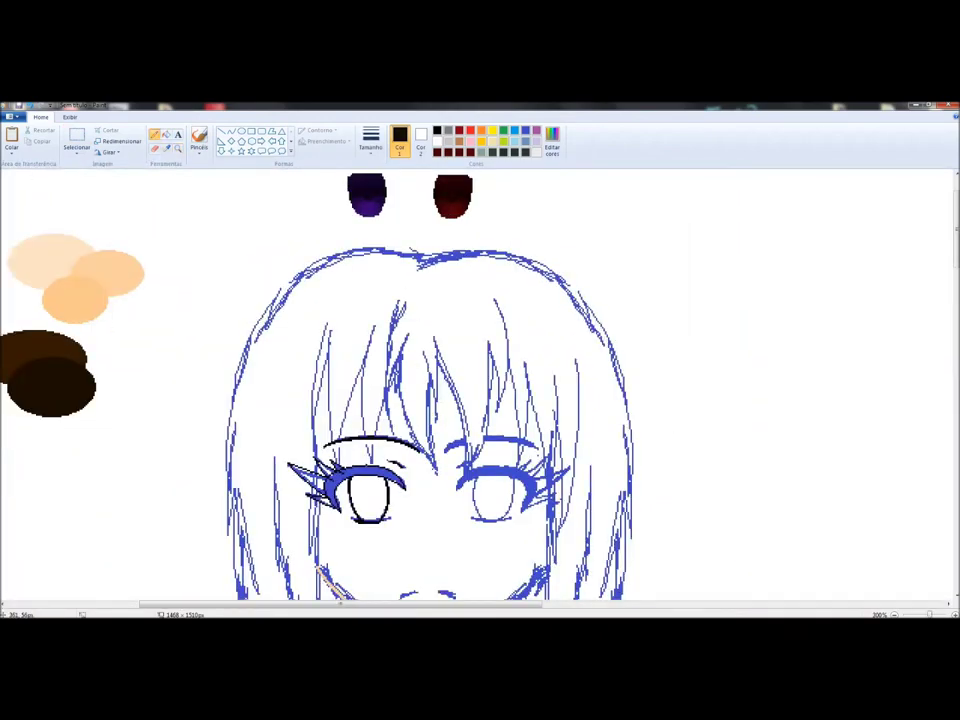
# Step: Trace the outer hair outline in black from the parting down the left side of the head
pyautogui.moveTo(428, 260)
pyautogui.mouseDown()
pyautogui.moveTo(214, 482)
pyautogui.moveTo(233, 497)
pyautogui.mouseUp()
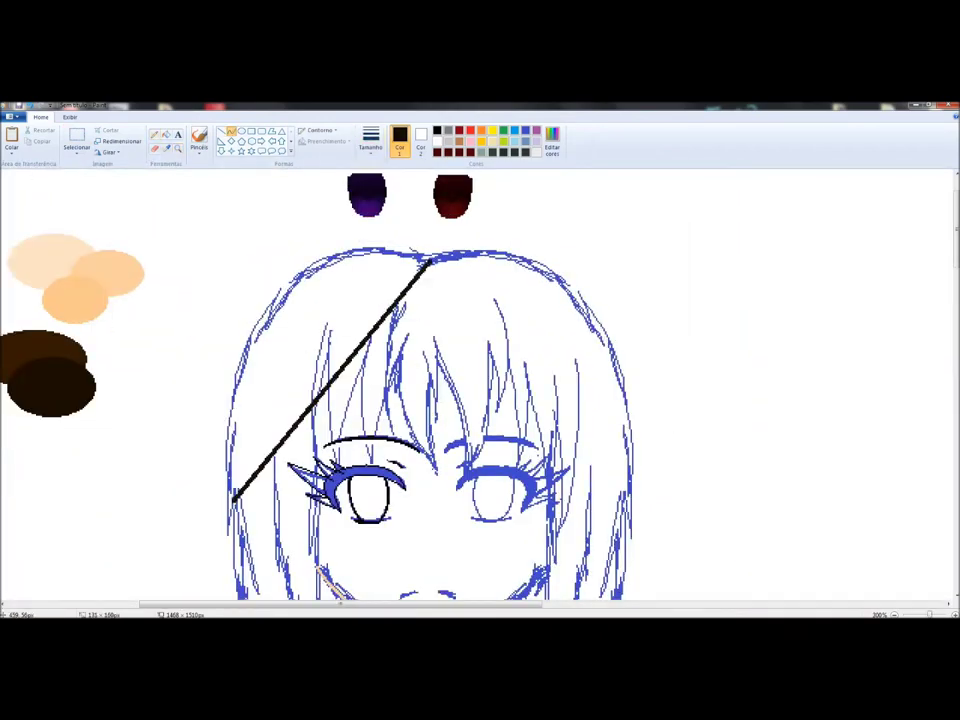
pyautogui.moveTo(330, 380); pyautogui.dragTo(300, 260)
pyautogui.scroll(-3, 480, 385)
pyautogui.moveTo(236, 171); pyautogui.dragTo(204, 354)
pyautogui.scroll(-3, 480, 385)
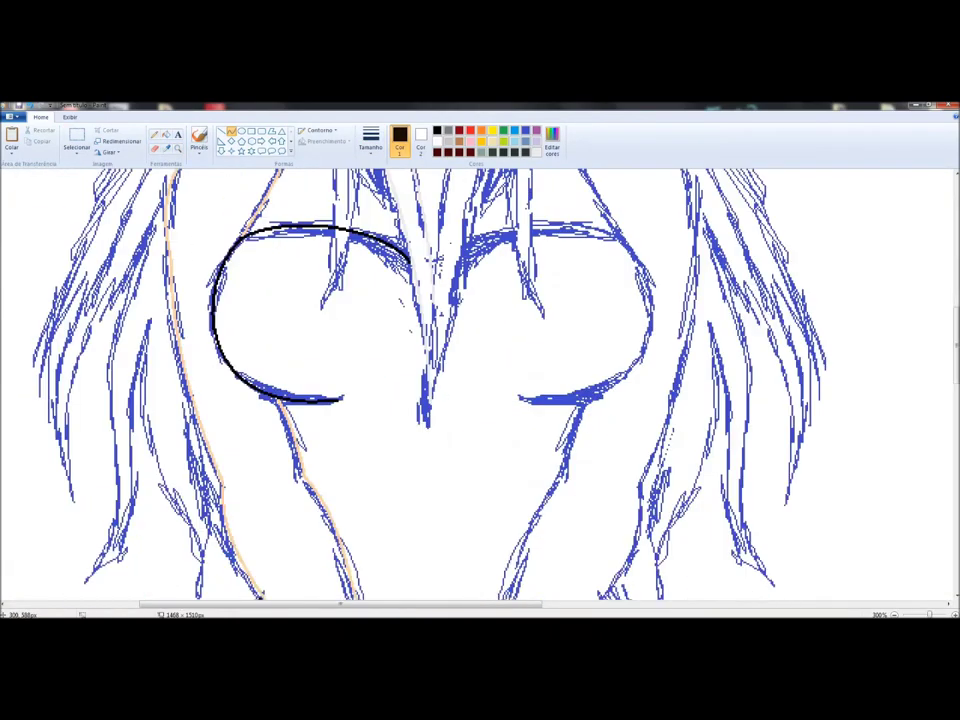
pyautogui.scroll(1, 480, 385)
# Step: Trace the long left hair strands with dark curves from the shoulder down to their pointed tips
pyautogui.moveTo(210, 172); pyautogui.dragTo(57, 570)
pyautogui.moveTo(133, 371); pyautogui.dragTo(80, 300)
pyautogui.moveTo(120, 236); pyautogui.dragTo(52, 442)
pyautogui.moveTo(100, 300); pyautogui.dragTo(60, 360)
pyautogui.scroll(-3, 480, 385)
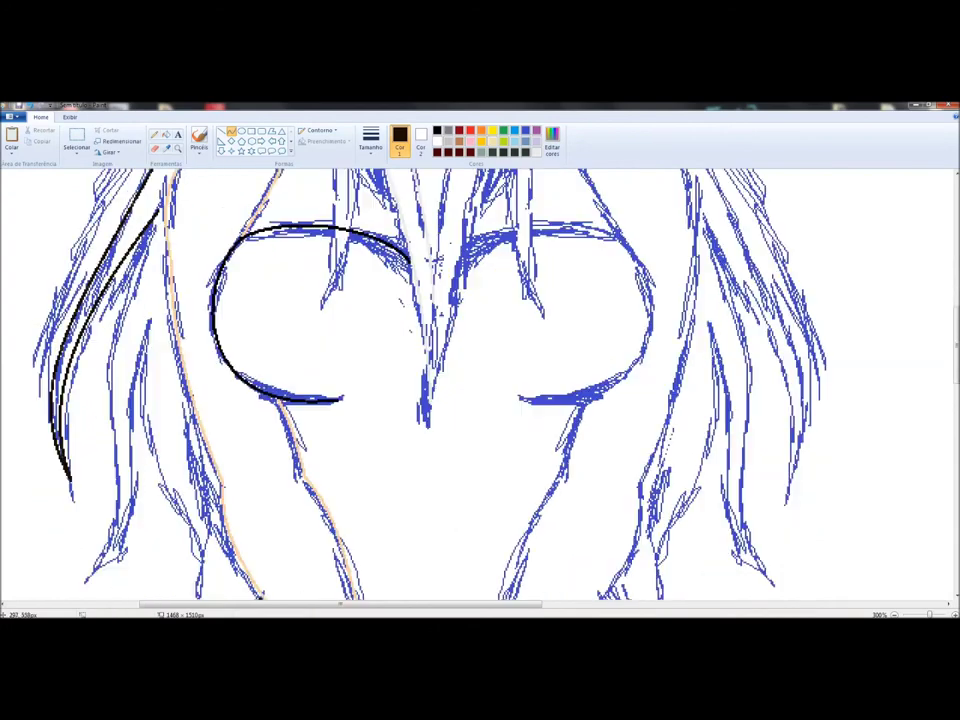
pyautogui.moveTo(90, 300); pyautogui.dragTo(70, 330)
pyautogui.moveTo(105, 234); pyautogui.dragTo(70, 429)
pyautogui.moveTo(85, 330); pyautogui.dragTo(100, 300)
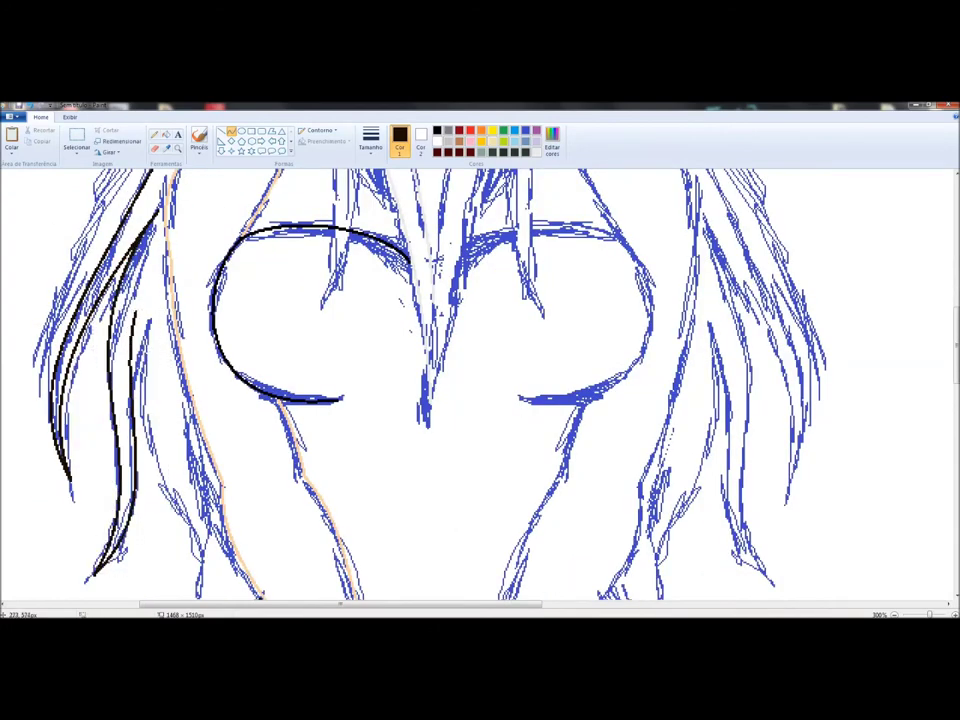
# Step: Trace the inner left hair locks hanging beside the arm with dark curves
pyautogui.scroll(-3, 480, 385)
pyautogui.moveTo(135, 240); pyautogui.dragTo(200, 485)
pyautogui.moveTo(150, 330); pyautogui.dragTo(165, 360)
pyautogui.moveTo(205, 410); pyautogui.dragTo(258, 490)
pyautogui.moveTo(225, 440); pyautogui.dragTo(235, 455)
pyautogui.scroll(-10, 480, 385)
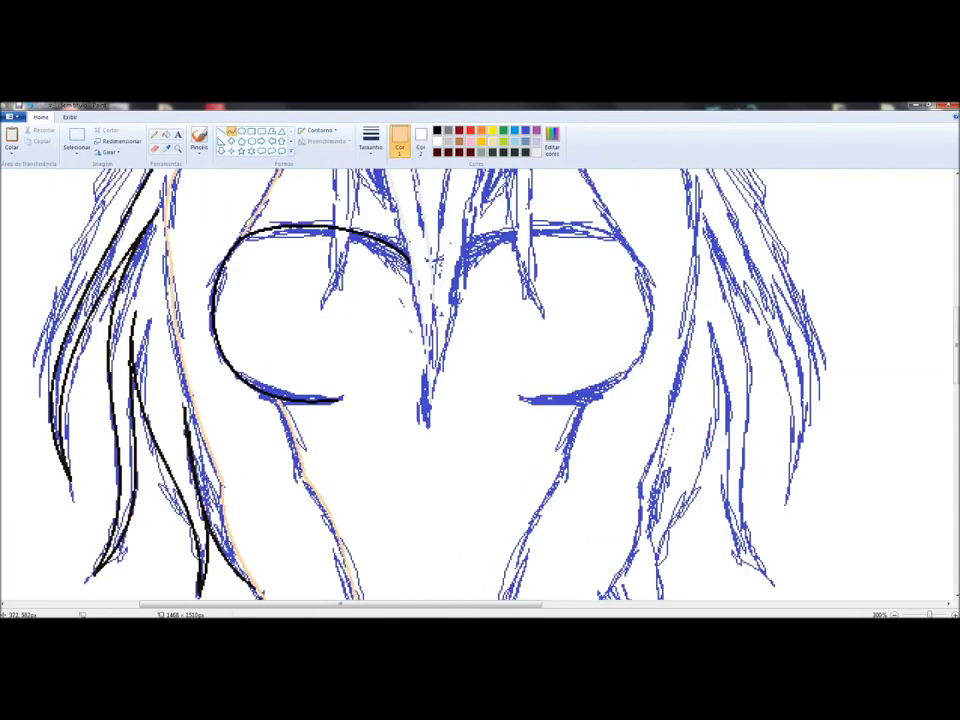
pyautogui.moveTo(140, 380); pyautogui.dragTo(130, 390)
pyautogui.scroll(-3, 480, 385)
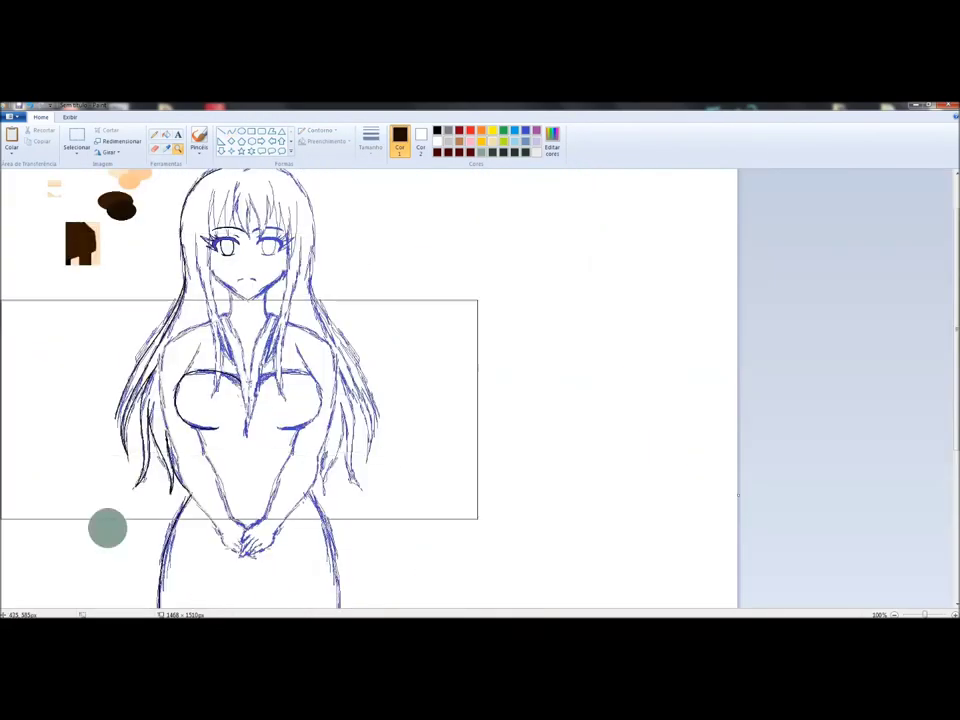
# Step: Trace the top of the hair with dark curves from the parting around the right side of the head
pyautogui.scroll(3, 480, 385)
pyautogui.moveTo(232, 240); pyautogui.dragTo(175, 370)
pyautogui.scroll(10, 480, 385)
pyautogui.moveTo(430, 272); pyautogui.dragTo(620, 400)
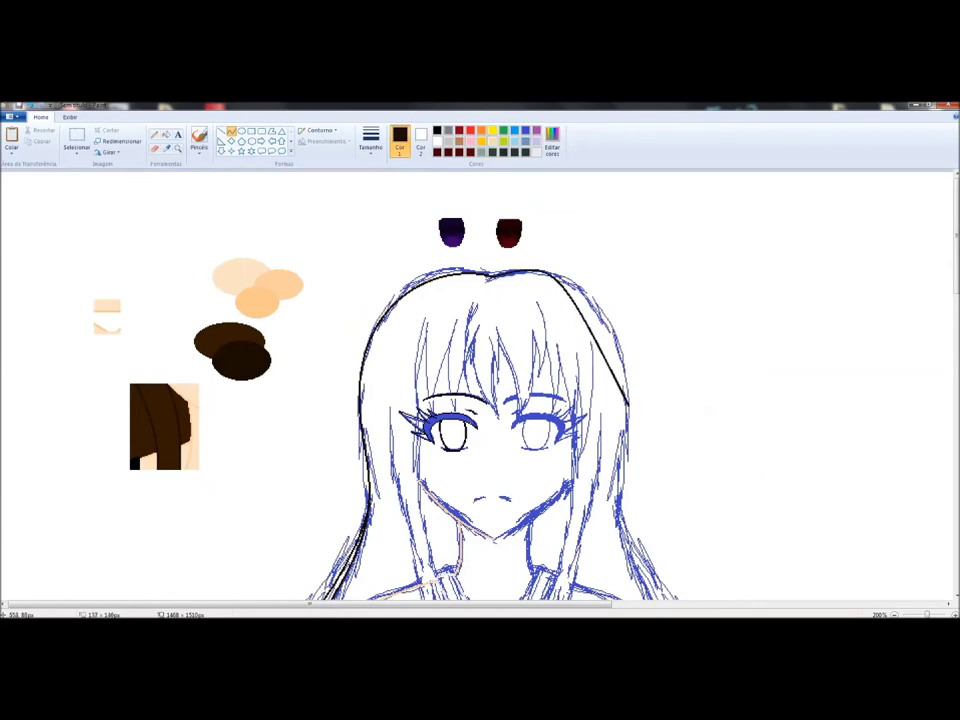
pyautogui.scroll(-3, 480, 385)
pyautogui.scroll(2, 480, 385)
# Step: Trace the hair outline down the right side of the figure past the shoulder
pyautogui.moveTo(335, 200); pyautogui.dragTo(370, 530)
pyautogui.scroll(-5, 480, 385)
pyautogui.scroll(-2, 480, 385)
pyautogui.moveTo(353, 182); pyautogui.dragTo(503, 600)
pyautogui.scroll(-2, 480, 385)
pyautogui.moveTo(418, 182); pyautogui.dragTo(508, 503)
pyautogui.moveTo(415, 230); pyautogui.dragTo(503, 490)
pyautogui.hotkey('ctrl', 'z')
pyautogui.hotkey('ctrl', 'z')
# Step: Trace the long right hair strands with dark curves down to their pointed tips
pyautogui.moveTo(411, 170); pyautogui.dragTo(515, 440)
pyautogui.moveTo(424, 257); pyautogui.dragTo(503, 495)
pyautogui.moveTo(418, 326); pyautogui.dragTo(476, 589)
pyautogui.scroll(-3, 480, 385)
pyautogui.moveTo(425, 235); pyautogui.dragTo(357, 470)
pyautogui.moveTo(426, 278); pyautogui.dragTo(358, 470)
pyautogui.moveTo(375, 342); pyautogui.dragTo(350, 470)
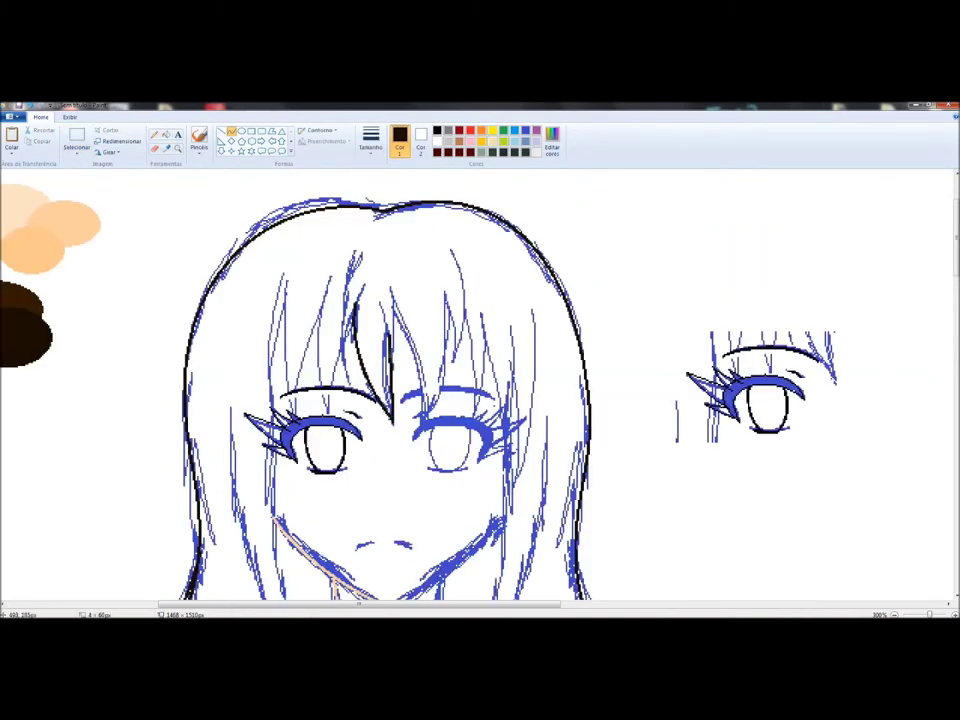
# Step: Trace the central and right fringe strands over the forehead with short dark curves
pyautogui.moveTo(385, 325); pyautogui.dragTo(393, 418)
pyautogui.moveTo(445, 296)
pyautogui.mouseDown()
pyautogui.moveTo(424, 428)
pyautogui.moveTo(458, 362)
pyautogui.mouseUp()
pyautogui.moveTo(462, 298); pyautogui.dragTo(470, 362)
pyautogui.moveTo(485, 305); pyautogui.dragTo(474, 360)
pyautogui.moveTo(383, 246)
pyautogui.mouseDown()
pyautogui.moveTo(366, 378)
pyautogui.moveTo(392, 378)
pyautogui.mouseUp()
pyautogui.scroll(-3, 480, 385)
pyautogui.hotkey('ctrl', 'z')
# Step: Trace the remaining fringe strands at the centre of the forehead and above the left eye
pyautogui.moveTo(385, 170)
pyautogui.mouseDown()
pyautogui.moveTo(366, 275)
pyautogui.moveTo(390, 276)
pyautogui.mouseUp()
pyautogui.moveTo(388, 205); pyautogui.dragTo(393, 270)
pyautogui.scroll(3, 480, 385)
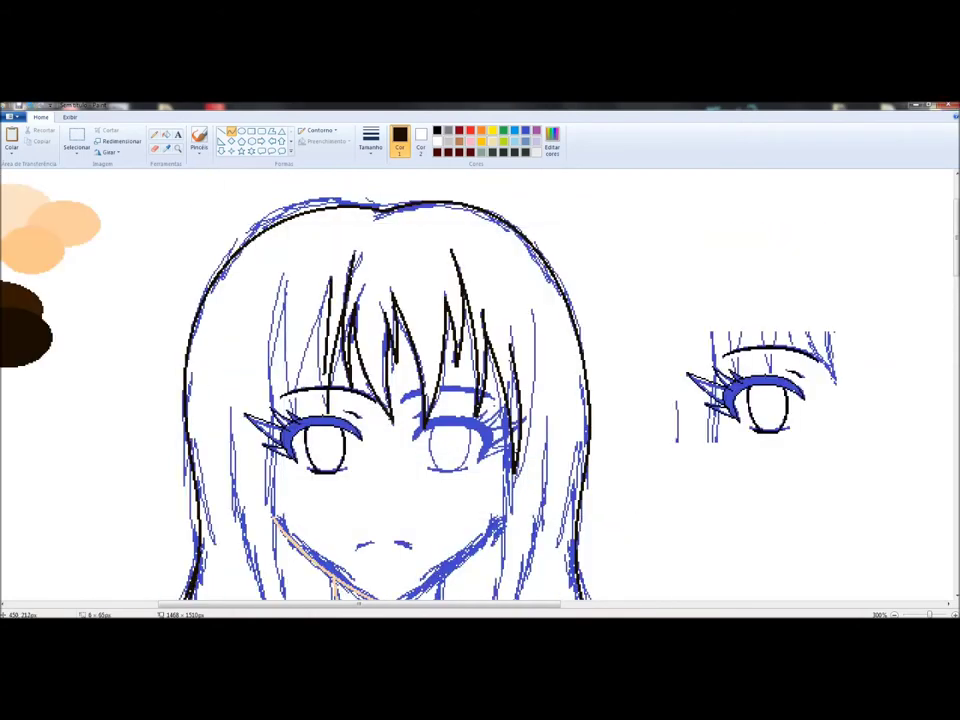
pyautogui.moveTo(285, 280); pyautogui.dragTo(291, 416)
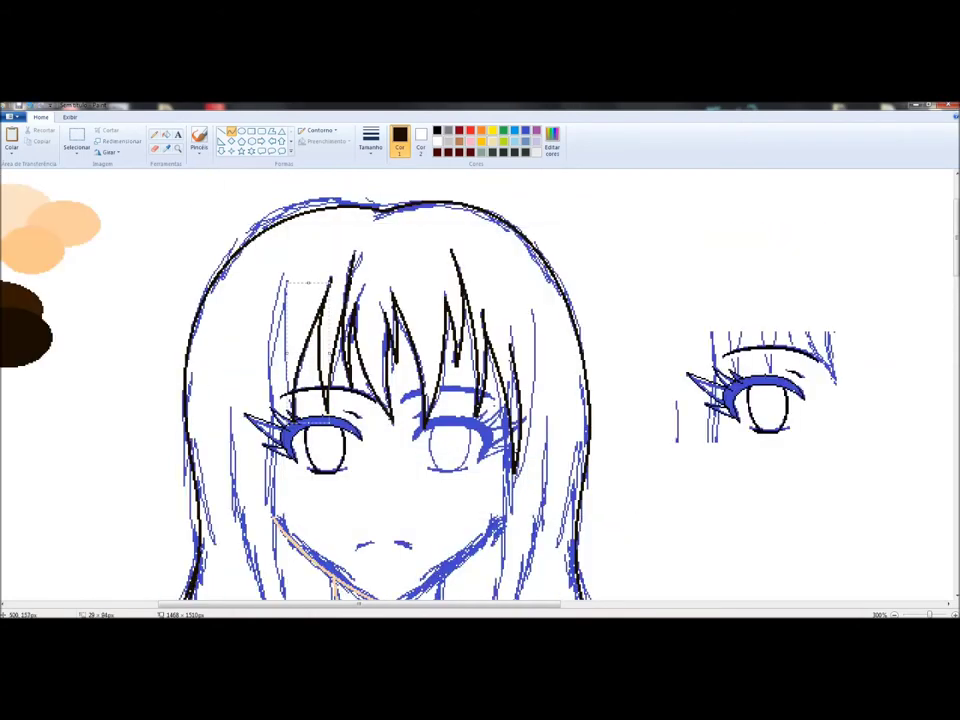
# Step: Trace the long side lock that falls from the left temple over the shoulder to the bust
pyautogui.scroll(-3, 480, 385)
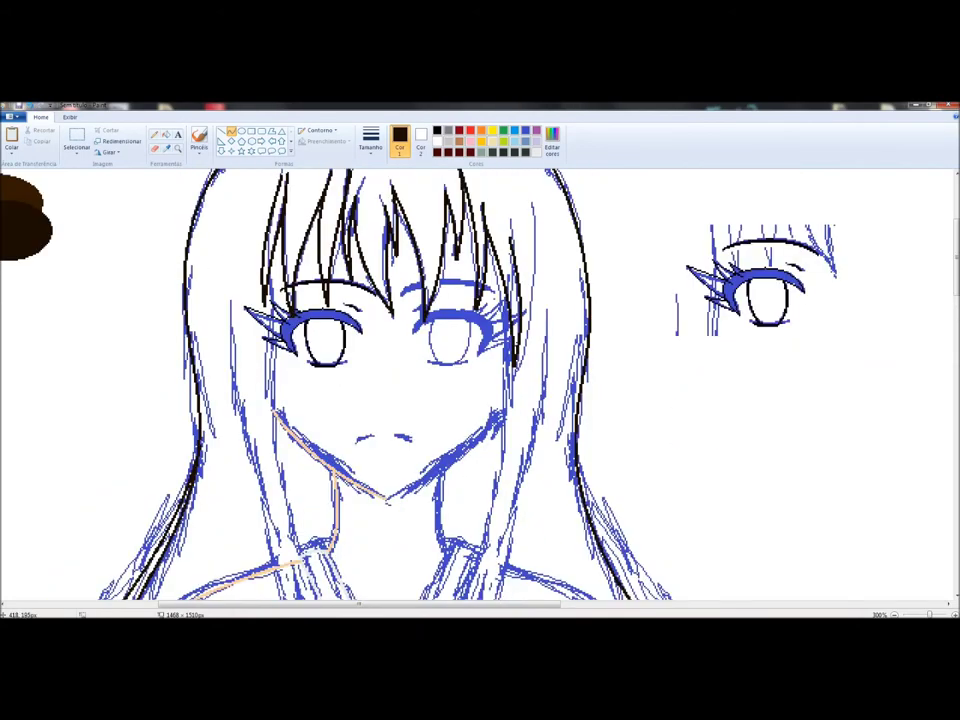
pyautogui.scroll(-9, 480, 385)
pyautogui.scroll(3, 480, 385)
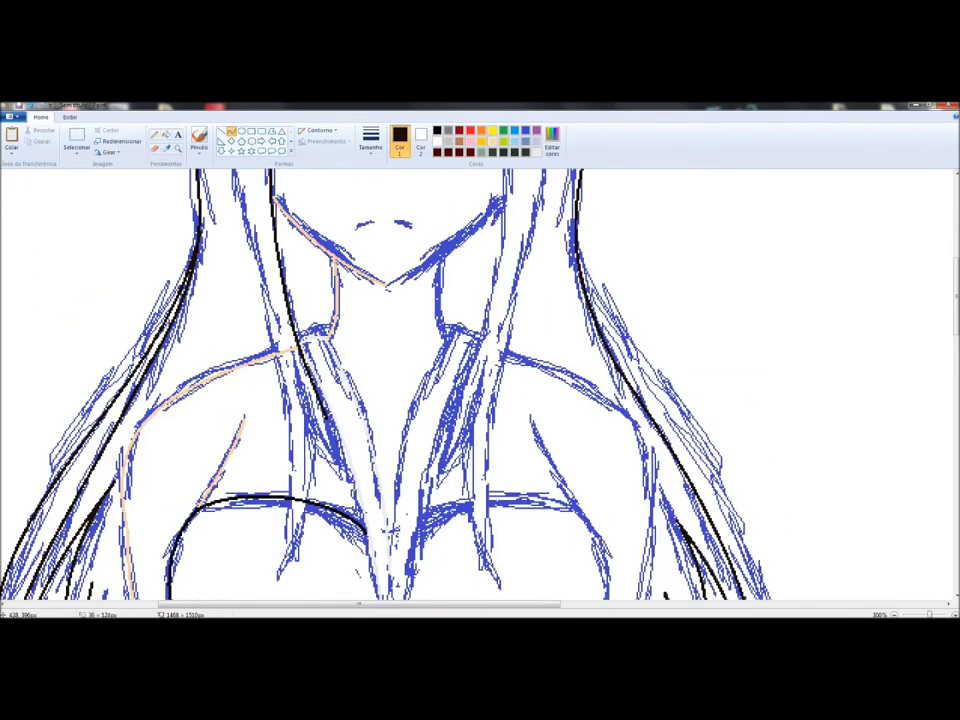
pyautogui.moveTo(233, 172); pyautogui.dragTo(290, 575)
pyautogui.scroll(3, 480, 385)
pyautogui.scroll(-3, 480, 385)
pyautogui.moveTo(286, 412); pyautogui.dragTo(285, 561)
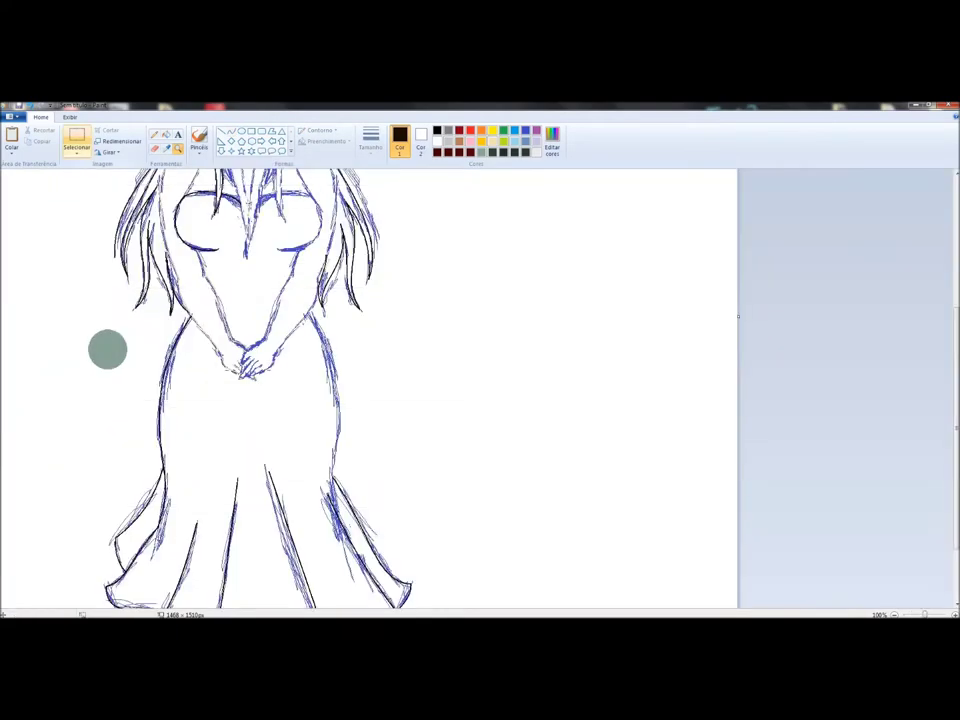
# Step: Copy the left half of the body with a free-form selection and place it on the blank canvas beside the figure
pyautogui.scroll(2, 370, 390)
pyautogui.scroll(2, 370, 390)
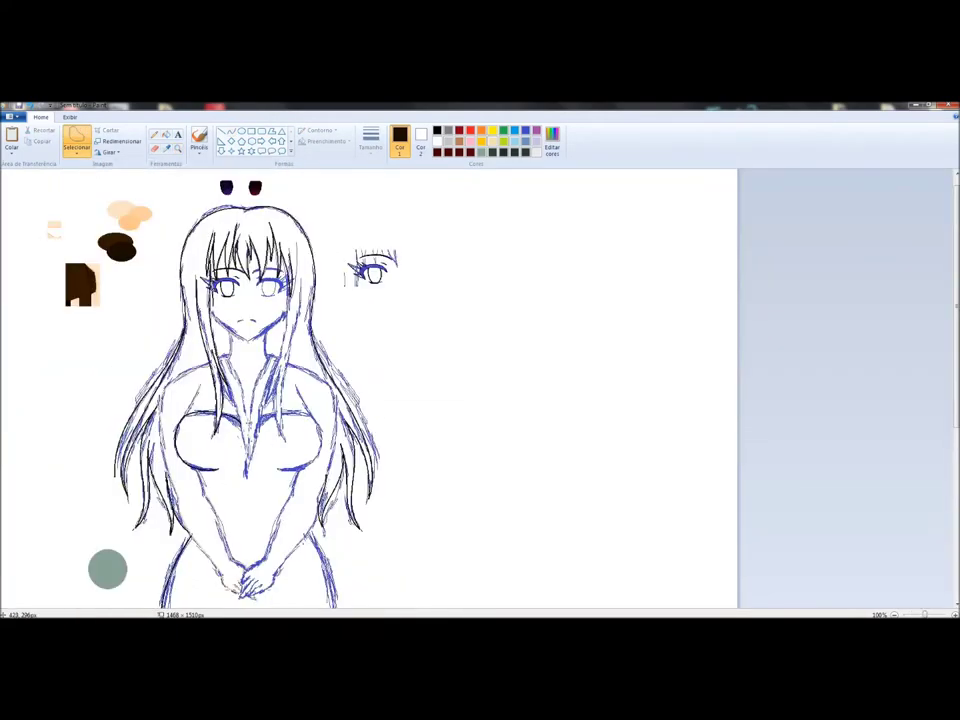
pyautogui.scroll(-2, 370, 390)
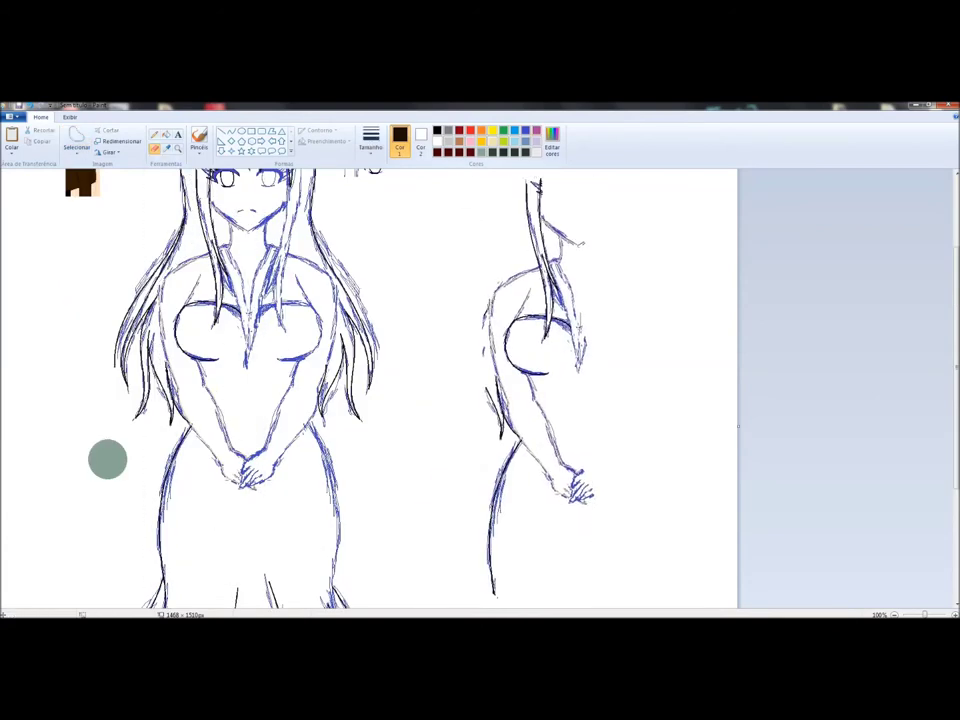
# Step: Erase the blue sketch lines and stray hair fragments from the copied half, keeping the black and skin-coloured outlines
pyautogui.moveTo(533, 185)
pyautogui.mouseDown()
pyautogui.moveTo(546, 335)
pyautogui.moveTo(512, 315)
pyautogui.moveTo(574, 480)
pyautogui.mouseUp()
pyautogui.moveTo(505, 463); pyautogui.dragTo(487, 310)
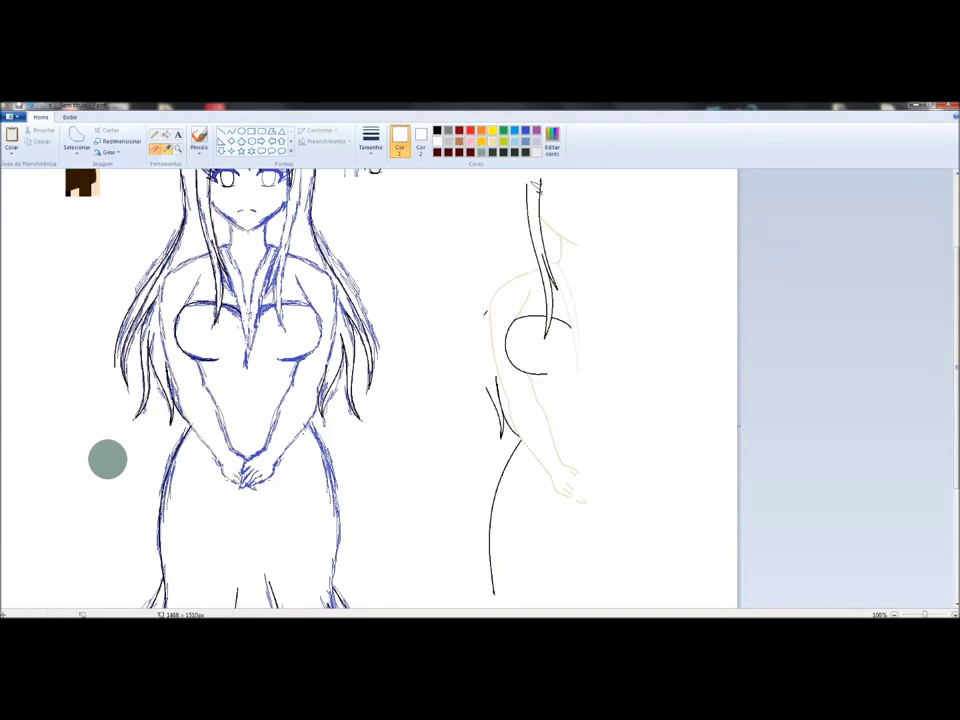
pyautogui.scroll(3, 145, 176)
pyautogui.scroll(-1, 503, 578)
pyautogui.scroll(2, 745, 365)
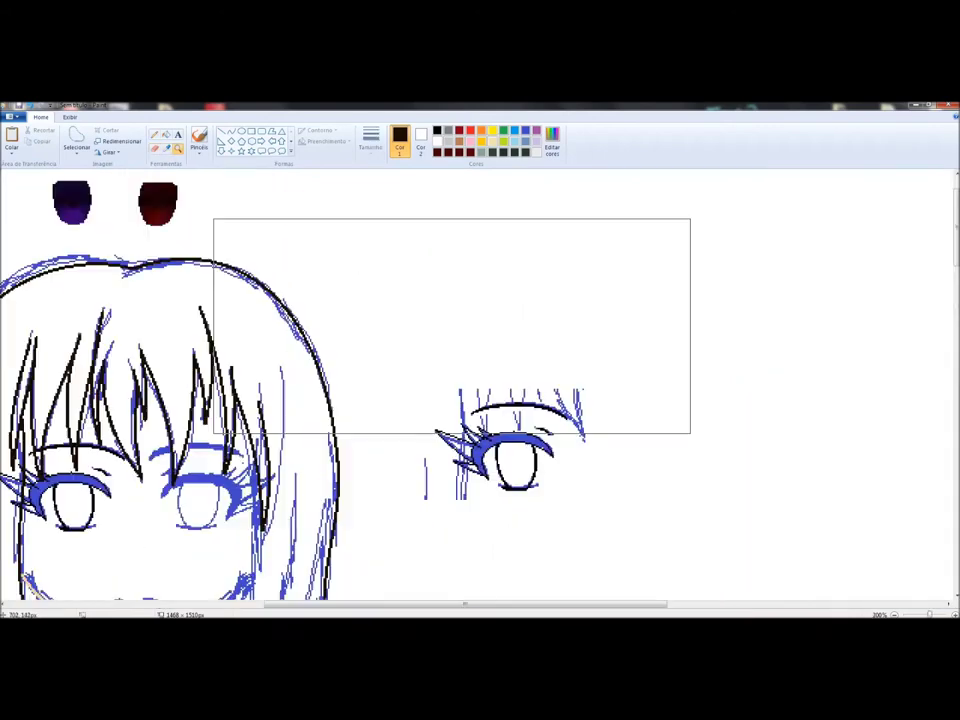
# Step: Flip the cleaned half-body copy horizontally and place it over the right half of the sketched figure
pyautogui.scroll(-2, 745, 365)
pyautogui.click(77, 140)
pyautogui.scroll(-2, 370, 400)
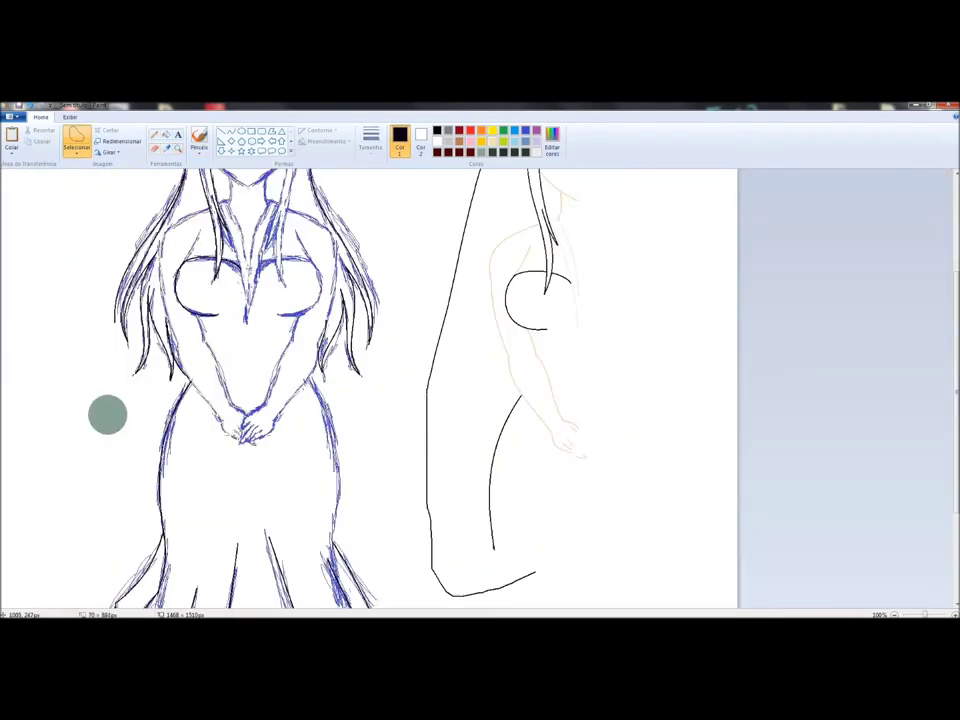
pyautogui.scroll(3, 370, 400)
pyautogui.moveTo(426, 272); pyautogui.dragTo(645, 519)
pyautogui.rightClick(514, 350)
pyautogui.moveTo(537, 434)
pyautogui.click(633, 479)
pyautogui.scroll(-3, 370, 400)
pyautogui.scroll(3, 370, 400)
pyautogui.press('Delete')
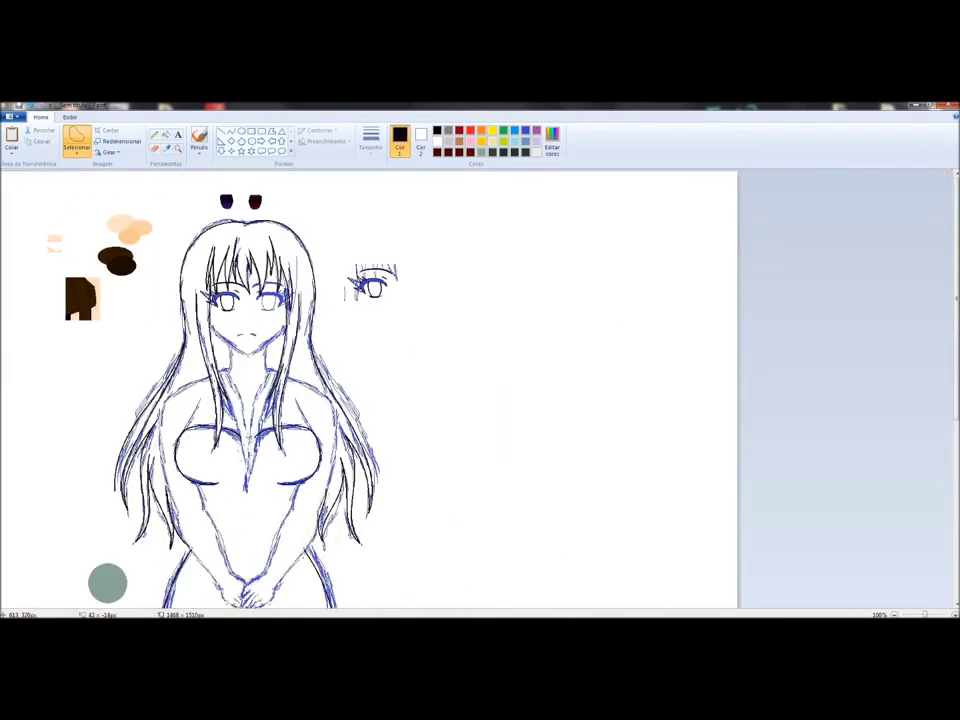
# Step: Trace the clasped hands in the skin colour and erase the stray line below the fingertips
pyautogui.scroll(-4, 370, 400)
pyautogui.scroll(3, 246, 381)
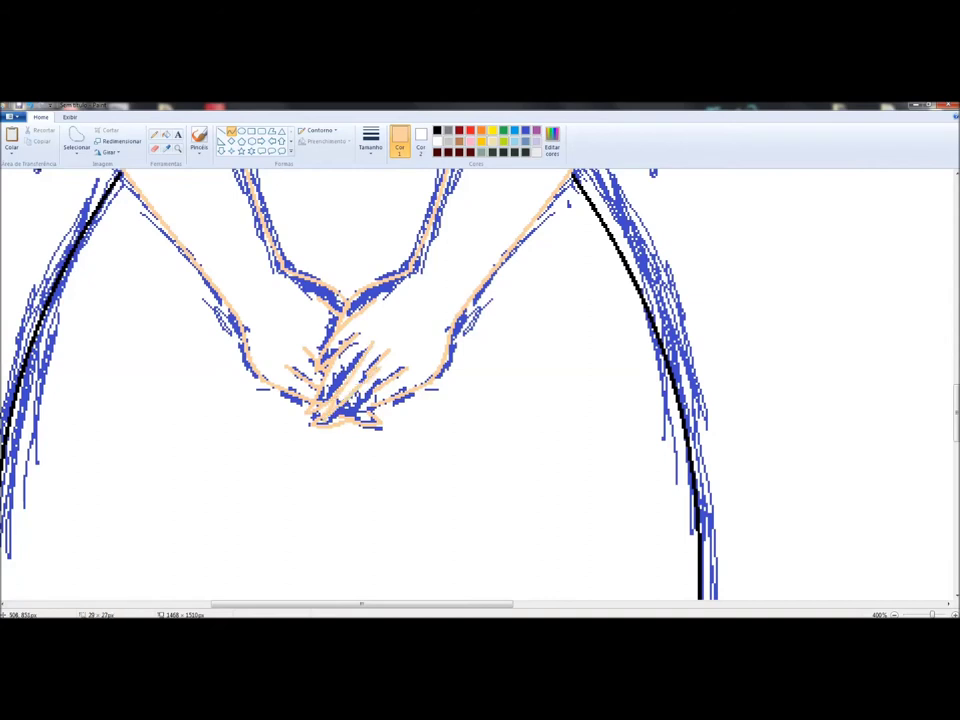
pyautogui.click(370, 143)
pyautogui.click(155, 148)
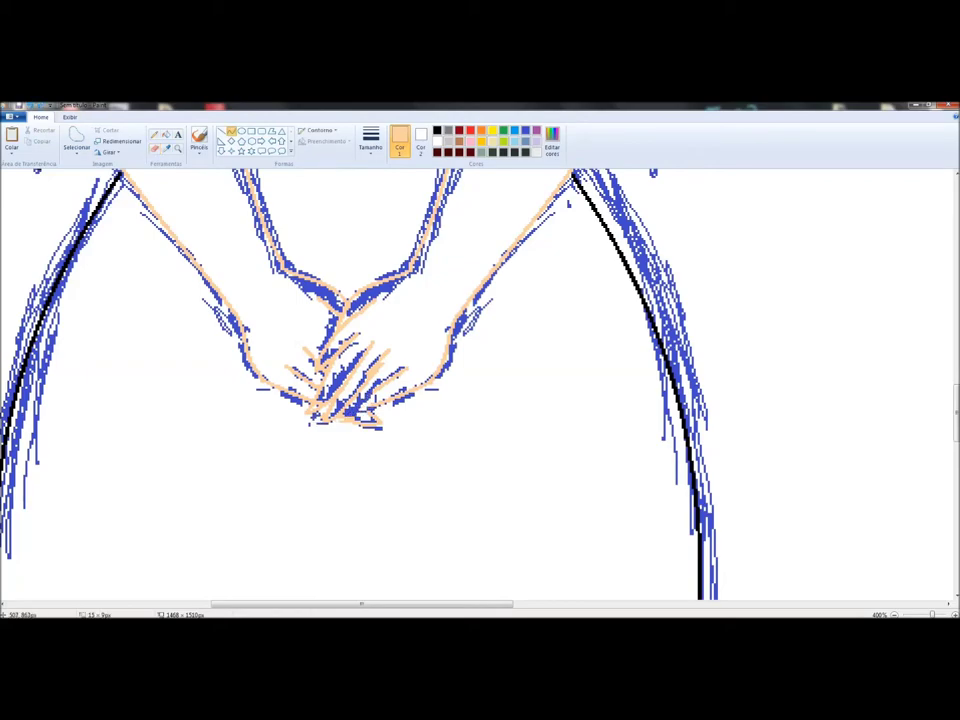
# Step: Refine the left eye's outer lashes with thin black lines and remove the hair strand crossing them
pyautogui.scroll(5, 480, 385)
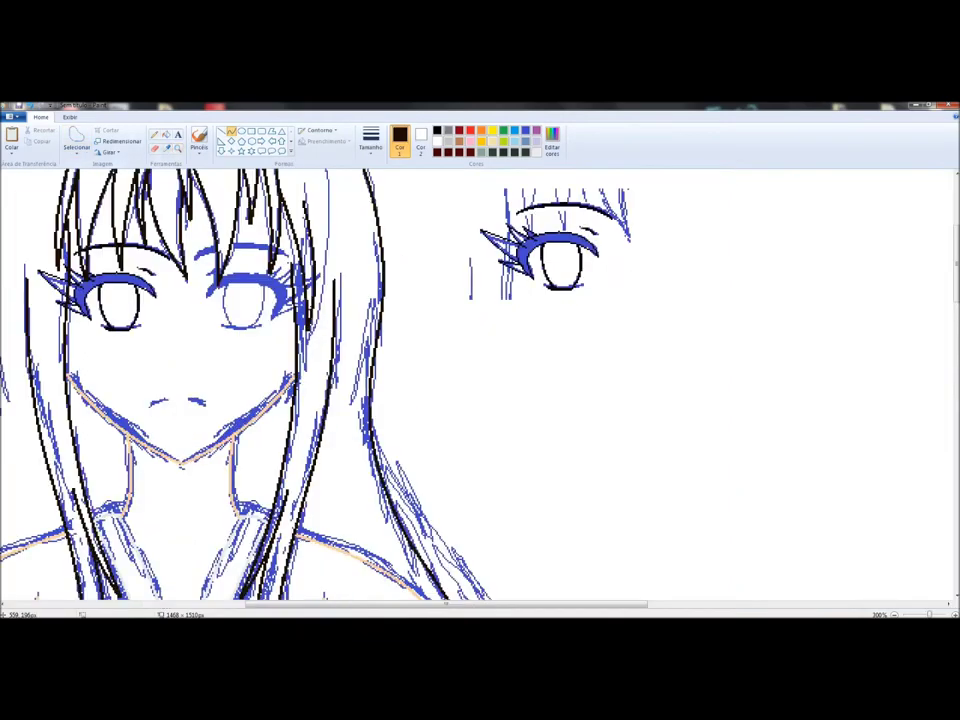
pyautogui.click(155, 148)
pyautogui.keyDown('ctrl'); pyautogui.scroll(5, 300, 320); pyautogui.keyUp('ctrl')
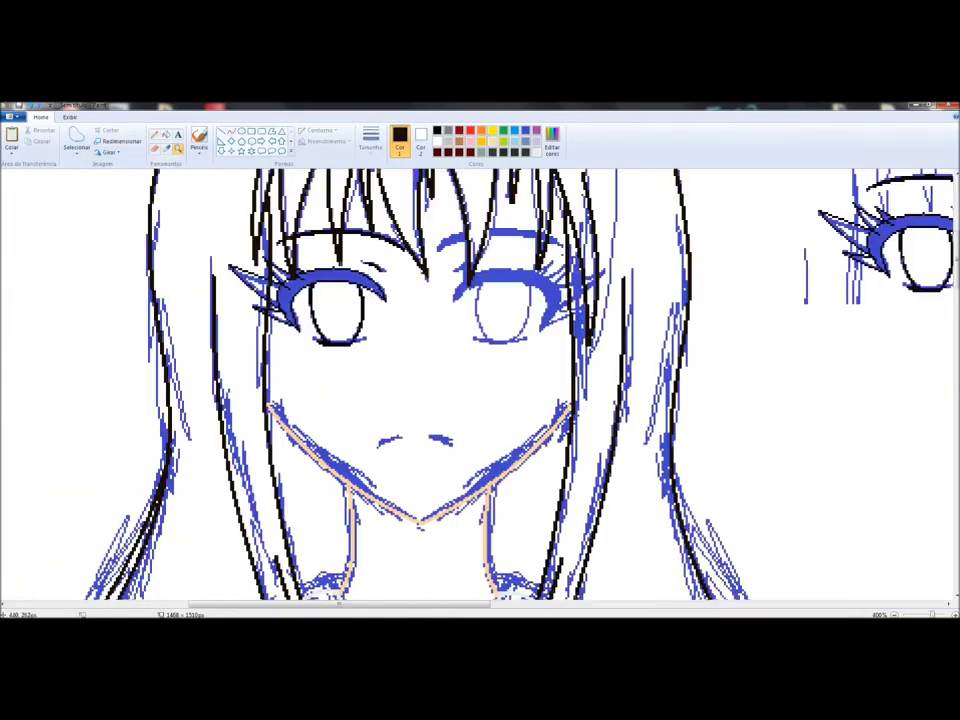
pyautogui.click(221, 131)
pyautogui.click(370, 140)
pyautogui.click(385, 165)
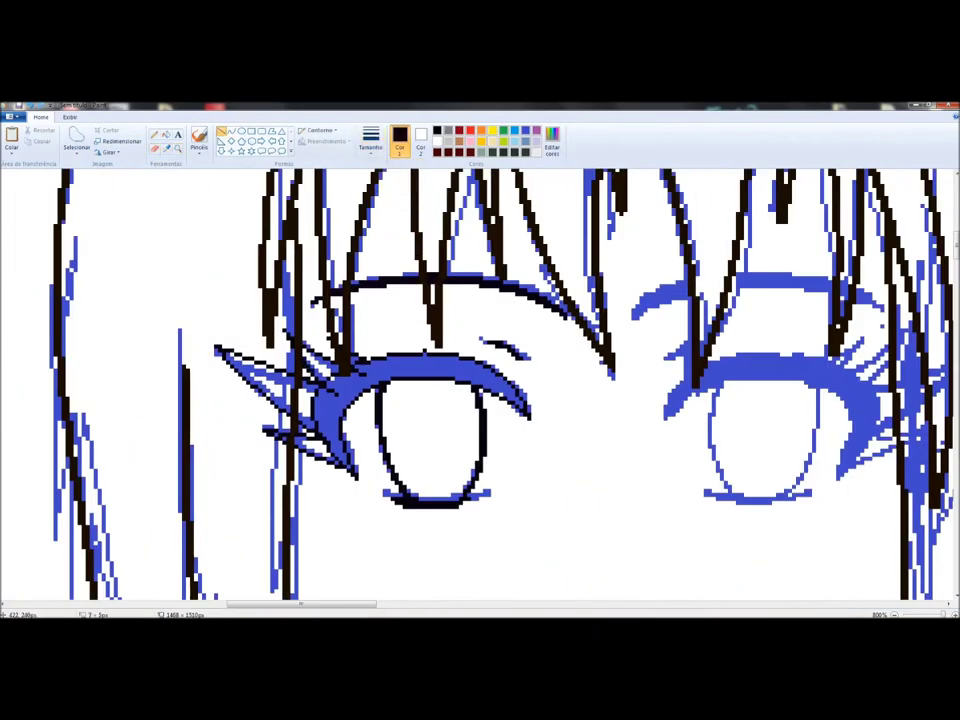
pyautogui.click(166, 133)
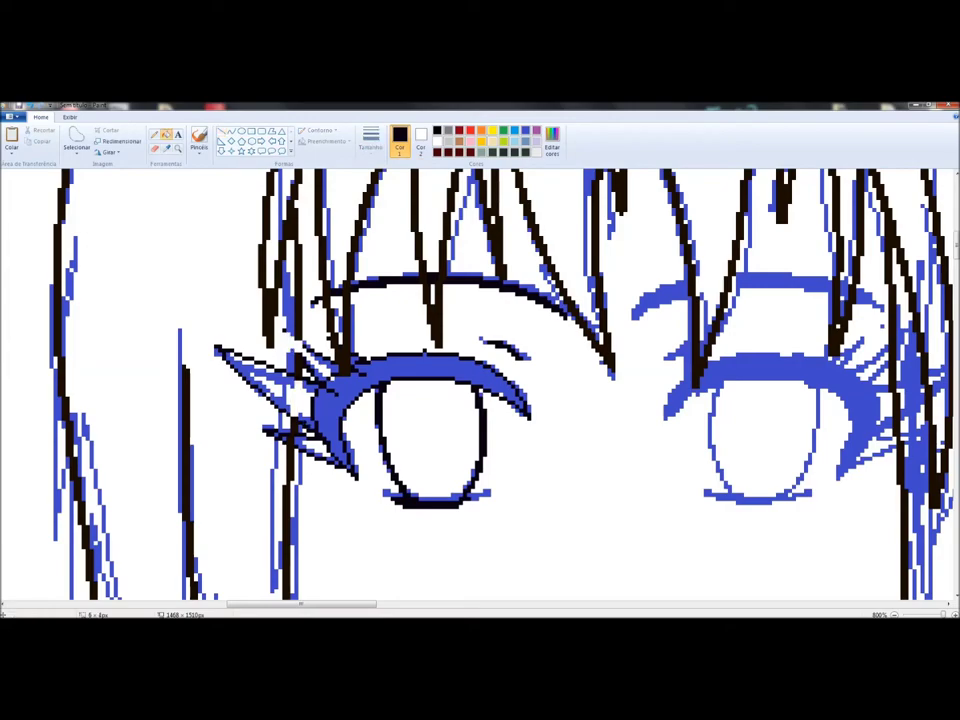
pyautogui.rightClick(407, 309)
pyautogui.rightClick(278, 304)
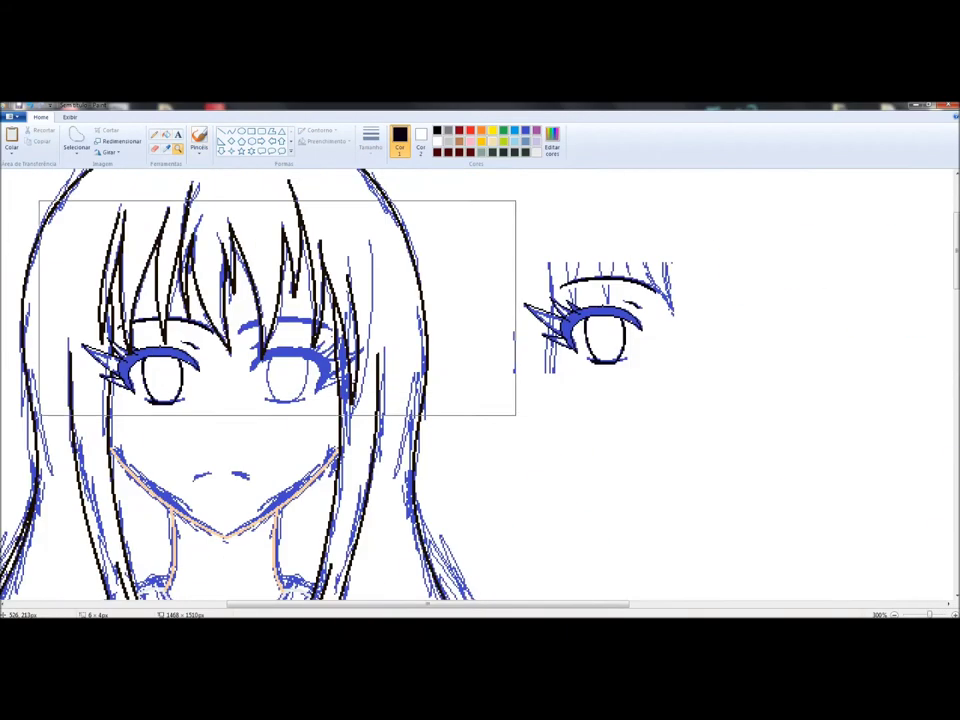
# Step: Erase all blue sketch lines and fill from the copied eye beside the figure, keeping its black outlines
pyautogui.scroll(2, 278, 304)
pyautogui.click(437, 131)
pyautogui.click(178, 148)
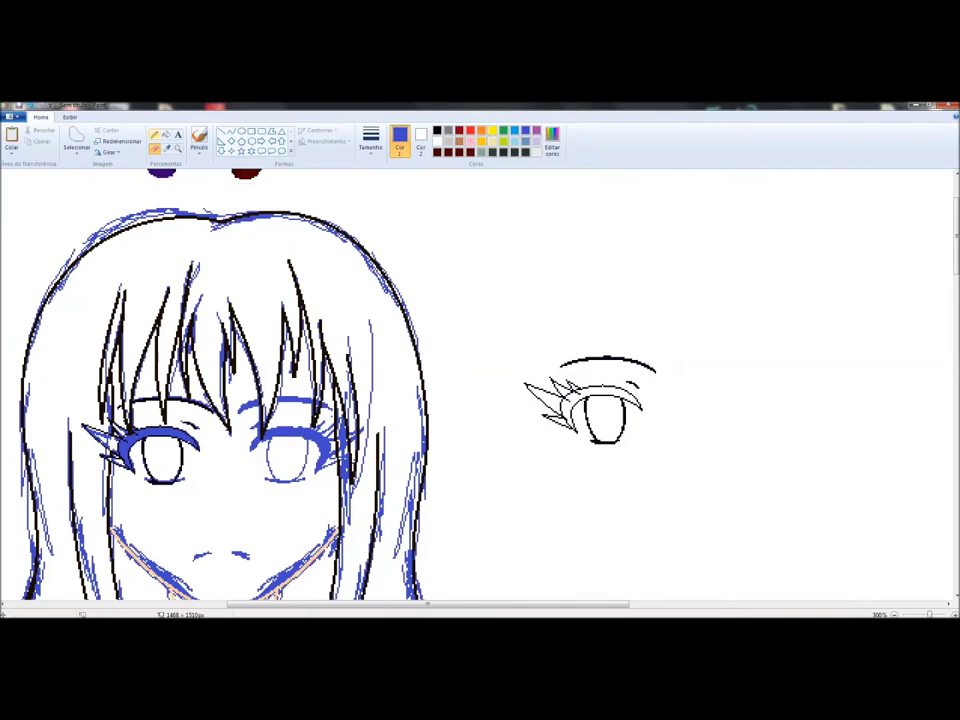
# Step: Copy the fringe above the right eye with a free-form selection onto blank canvas, keeping only its black strands
pyautogui.click(341, 261)
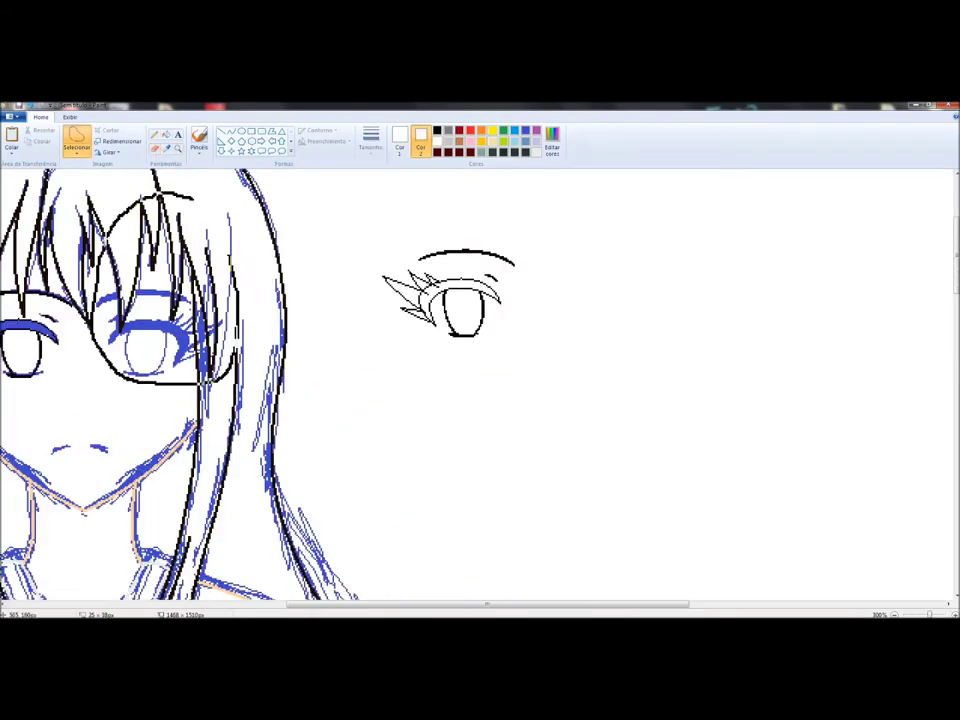
pyautogui.moveTo(640, 265); pyautogui.dragTo(680, 445)
pyautogui.moveTo(660, 370)
pyautogui.mouseDown()
pyautogui.moveTo(627, 429)
pyautogui.moveTo(700, 380)
pyautogui.mouseUp()
# Step: Flip the cleaned eye copy horizontally and place it over the sketched right eye
pyautogui.moveTo(356, 204); pyautogui.dragTo(540, 381)
pyautogui.rightClick(399, 253)
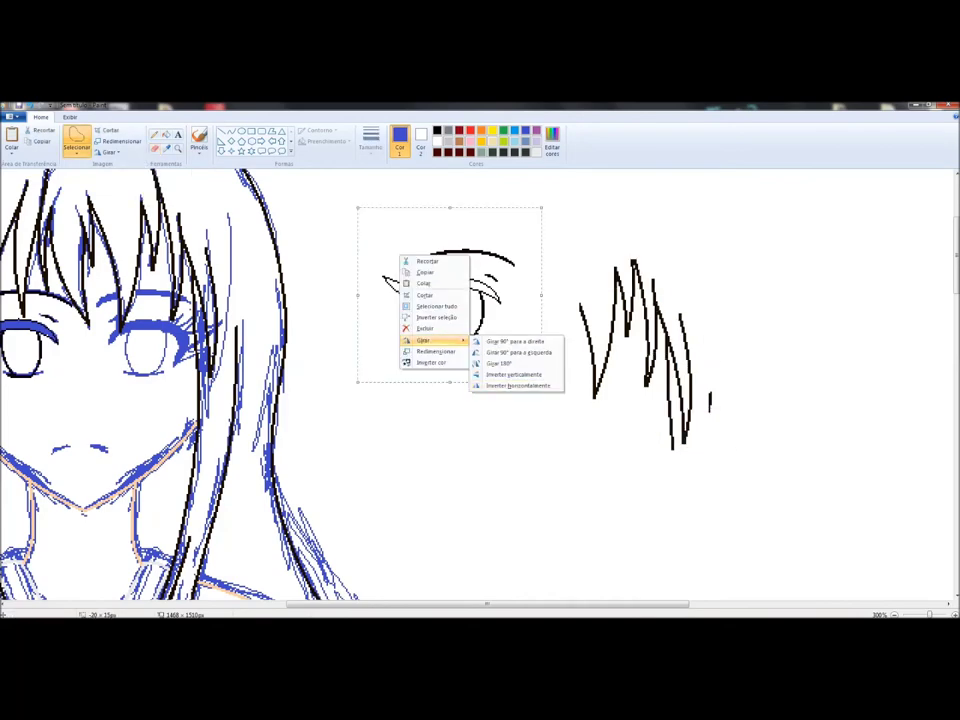
pyautogui.click(514, 388)
pyautogui.press('Delete')
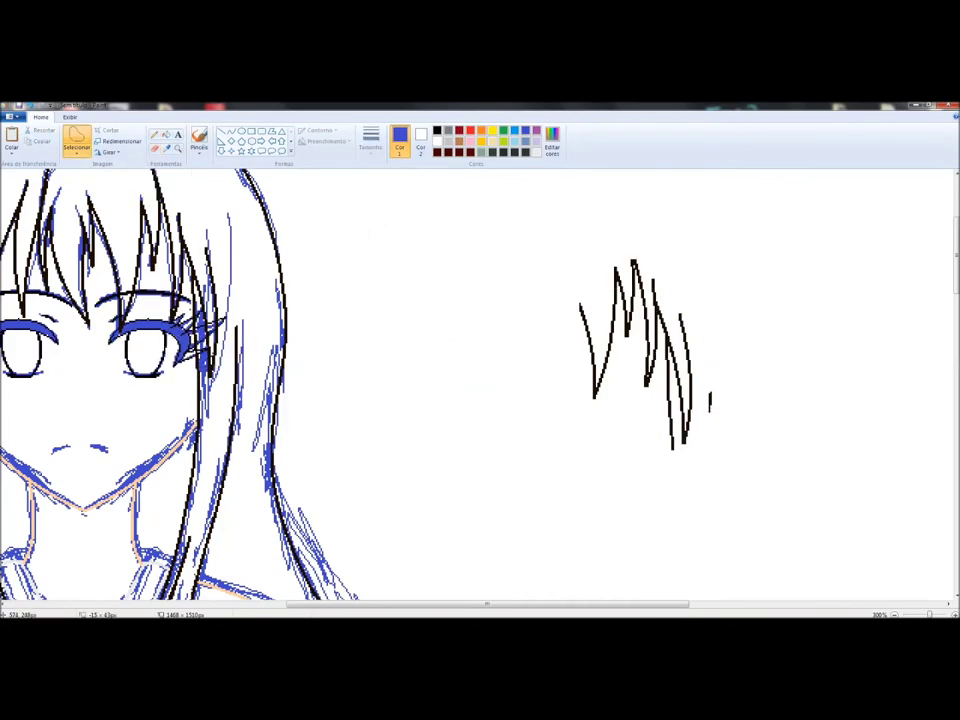
# Step: Erase the unneeded parts of the copied fringe, recolour the remaining strands pink and place them back above the right eye
pyautogui.hotkey('ctrl', 'pageup')
pyautogui.hotkey('ctrl', 'pageup')
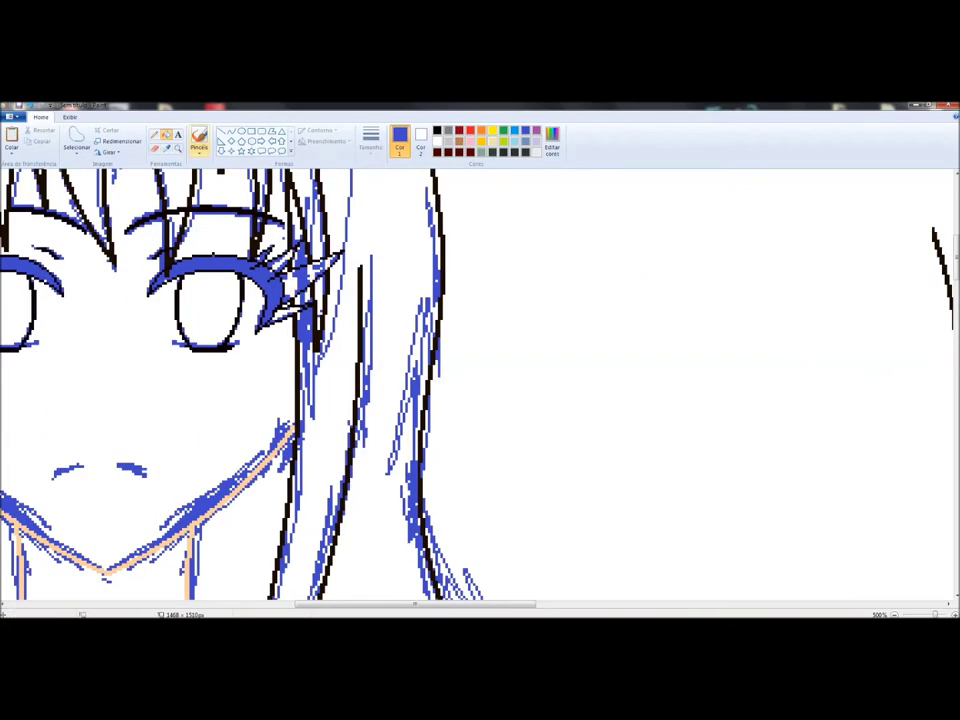
pyautogui.hotkey('ctrl', 'pagedown')
pyautogui.hotkey('ctrl', 'pageup')
pyautogui.click(155, 148)
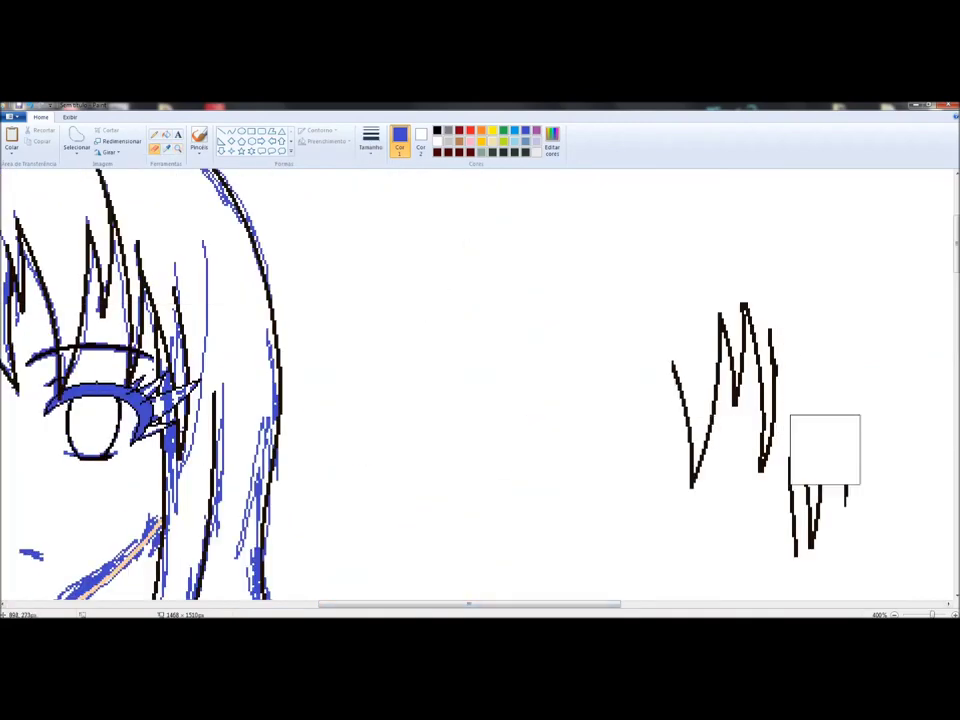
pyautogui.moveTo(660, 295); pyautogui.dragTo(855, 565)
pyautogui.moveTo(760, 420); pyautogui.dragTo(100, 300)
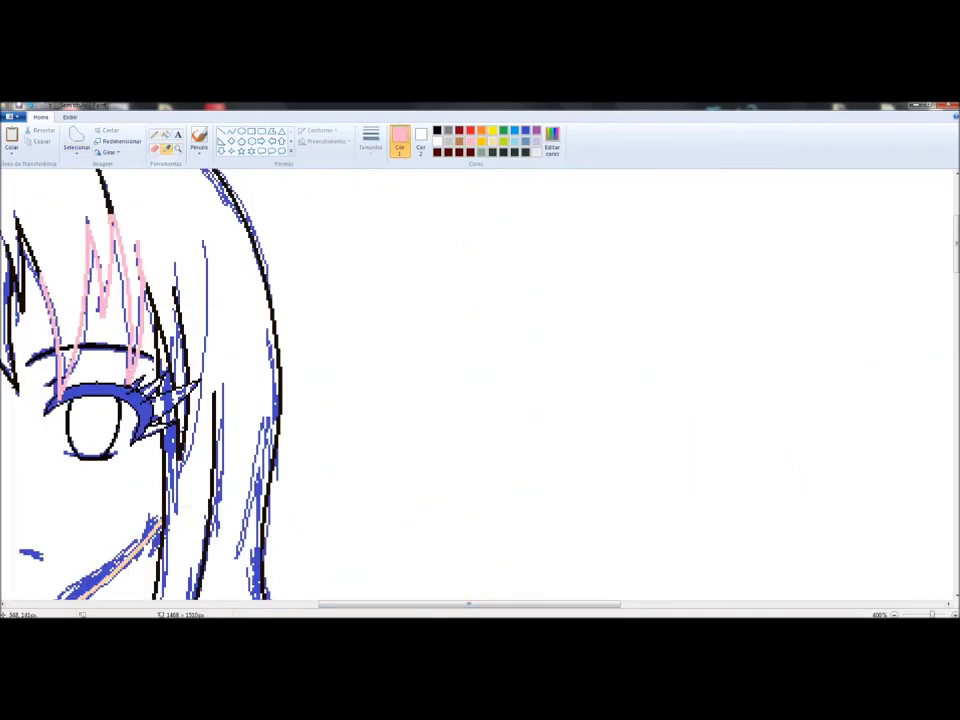
# Step: Trace the front shoe's opening and rounded toe with dark green curves below the dress hem
pyautogui.hotkey('ctrl', 'pagedown')
pyautogui.scroll(-10, 480, 400)
pyautogui.hotkey('ctrl', 'pageup')
pyautogui.click(231, 131)
pyautogui.click(370, 140)
pyautogui.click(390, 185)
pyautogui.moveTo(505, 470); pyautogui.dragTo(620, 480)
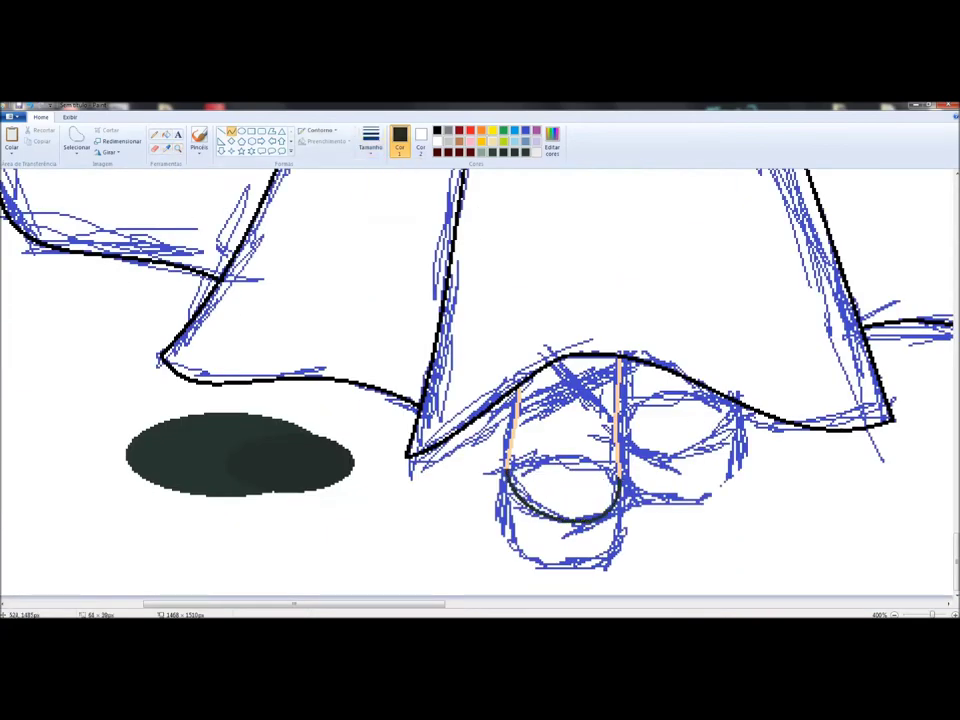
pyautogui.moveTo(503, 470); pyautogui.dragTo(625, 485)
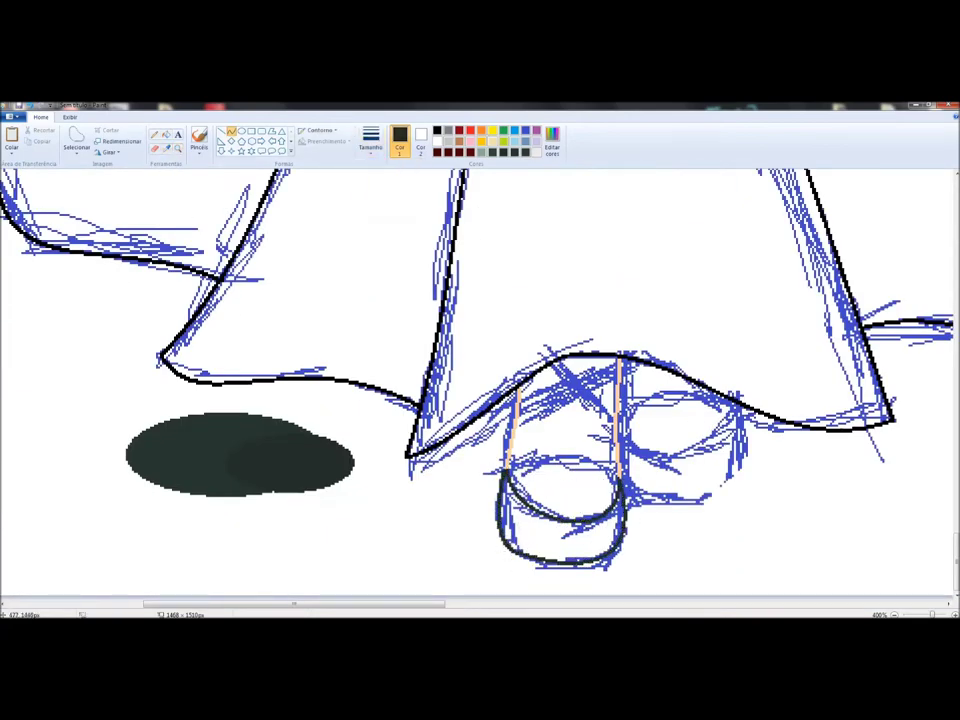
# Step: Trace the rear shoe's opening and rounded toe with dark green curves, and add the crossed ankle straps
pyautogui.moveTo(625, 465); pyautogui.dragTo(745, 460)
pyautogui.moveTo(625, 420); pyautogui.dragTo(740, 400)
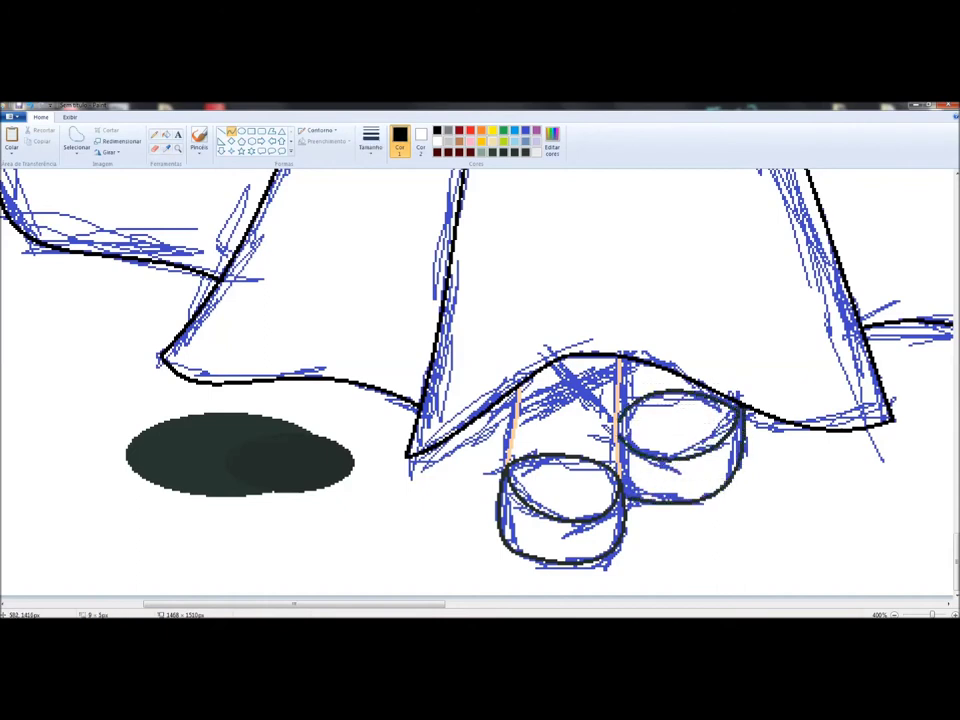
pyautogui.click(231, 131)
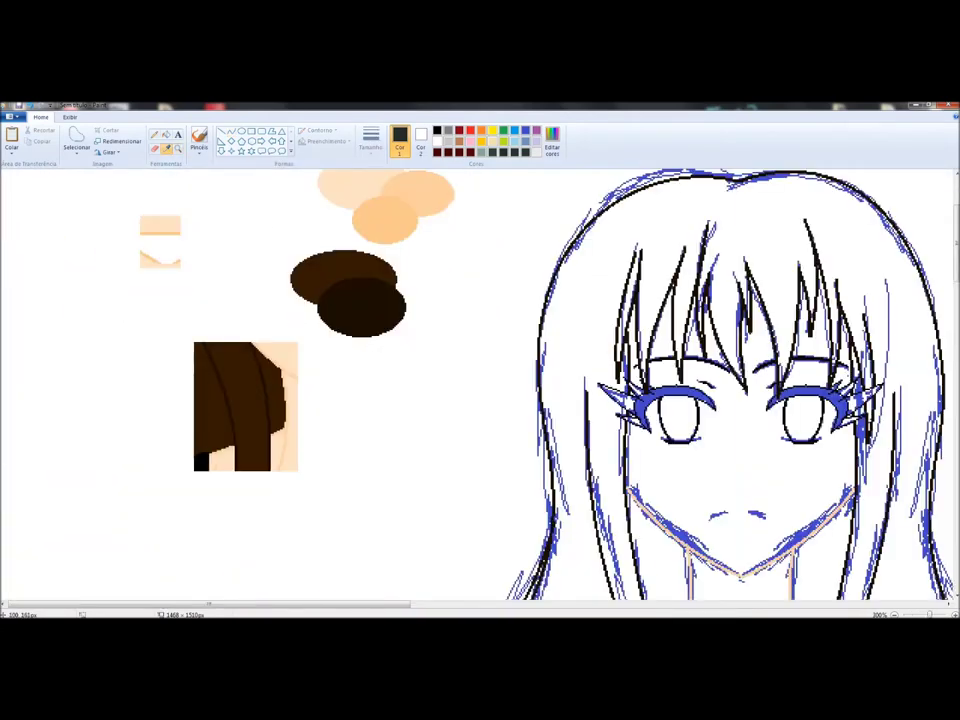
# Step: Trace the two short mouth curves in the skin colour and adjust the right one with a free-form selection
pyautogui.click(231, 131)
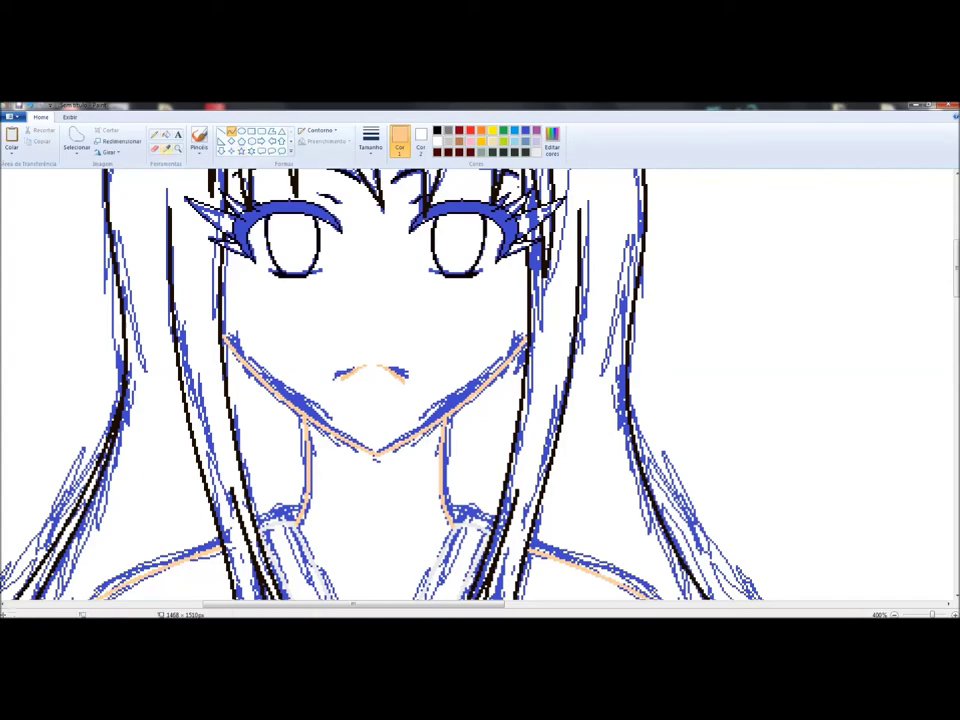
pyautogui.click(77, 140)
pyautogui.rightClick(332, 354)
pyautogui.press('Escape')
pyautogui.moveTo(350, 370); pyautogui.dragTo(407, 375)
pyautogui.rightClick(392, 343)
pyautogui.click(418, 431)
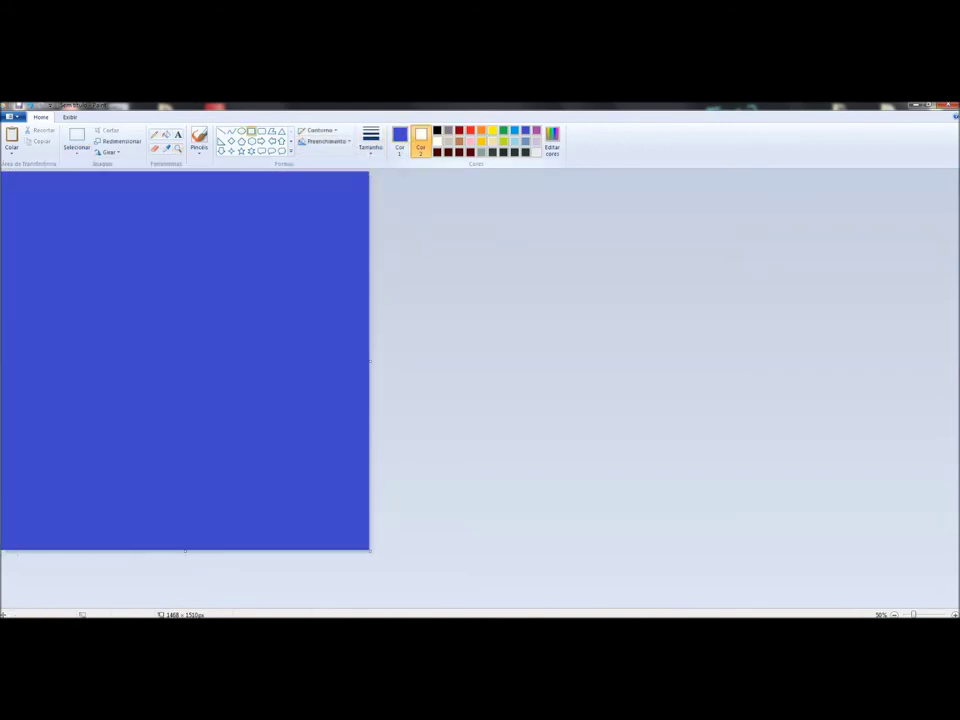
# Step: Remove the blue sketch from the whole drawing, keeping only the traced line art on a white canvas
pyautogui.rightClick(112, 212)
pyautogui.click(135, 245)
pyautogui.hotkey('ctrl', 'z')
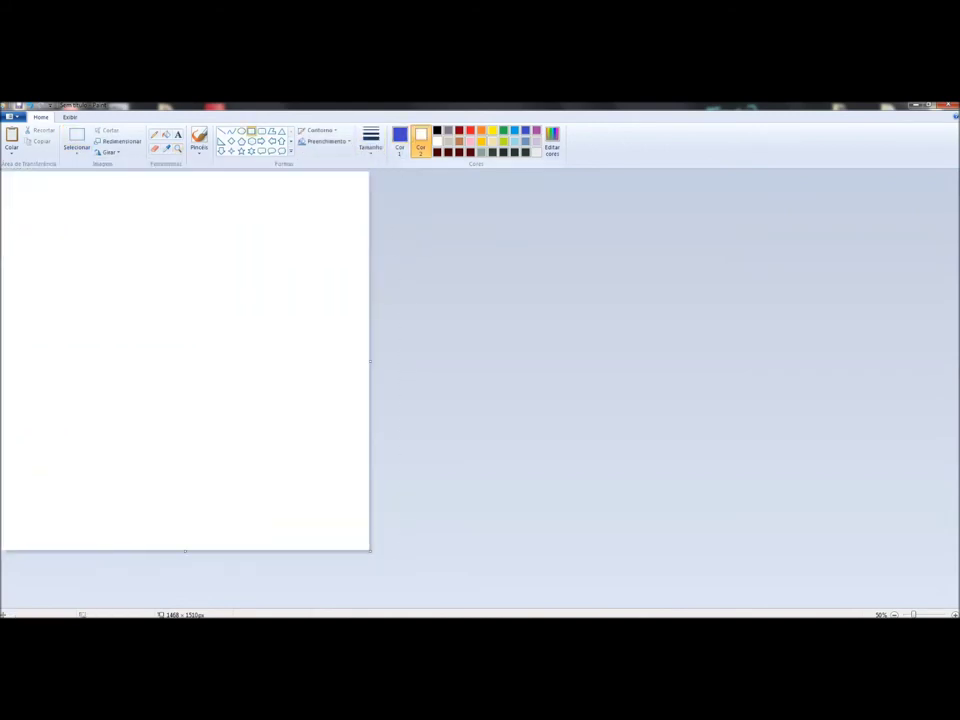
pyautogui.hotkey('ctrl', 'z')
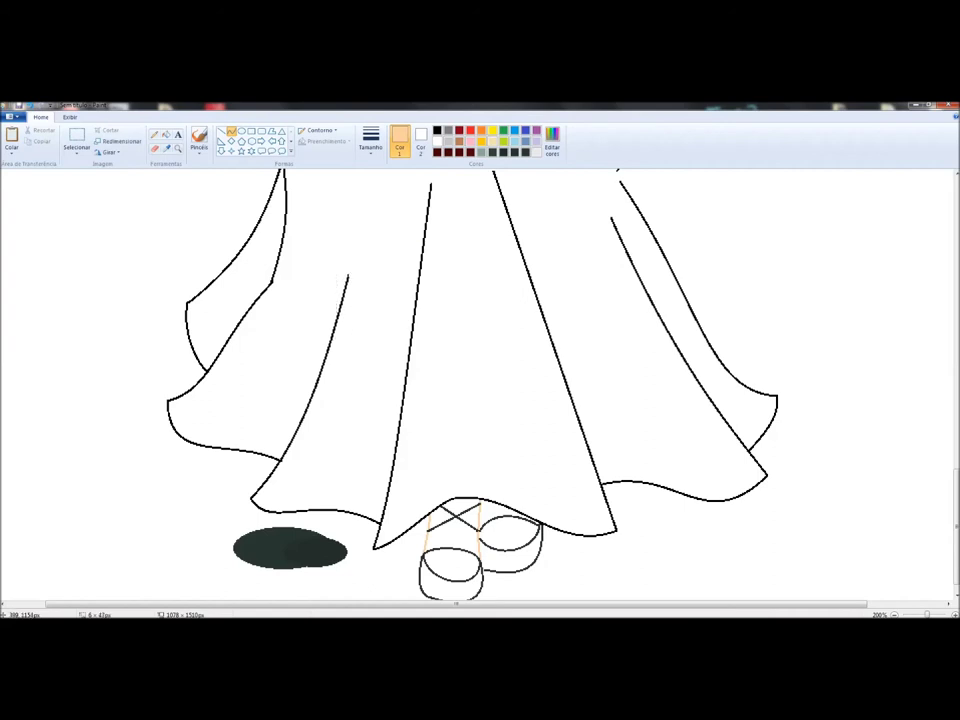
# Step: Add the short black fold line at the skirt's right side and a black hair strand beside the left arm
pyautogui.scroll(3, 480, 385)
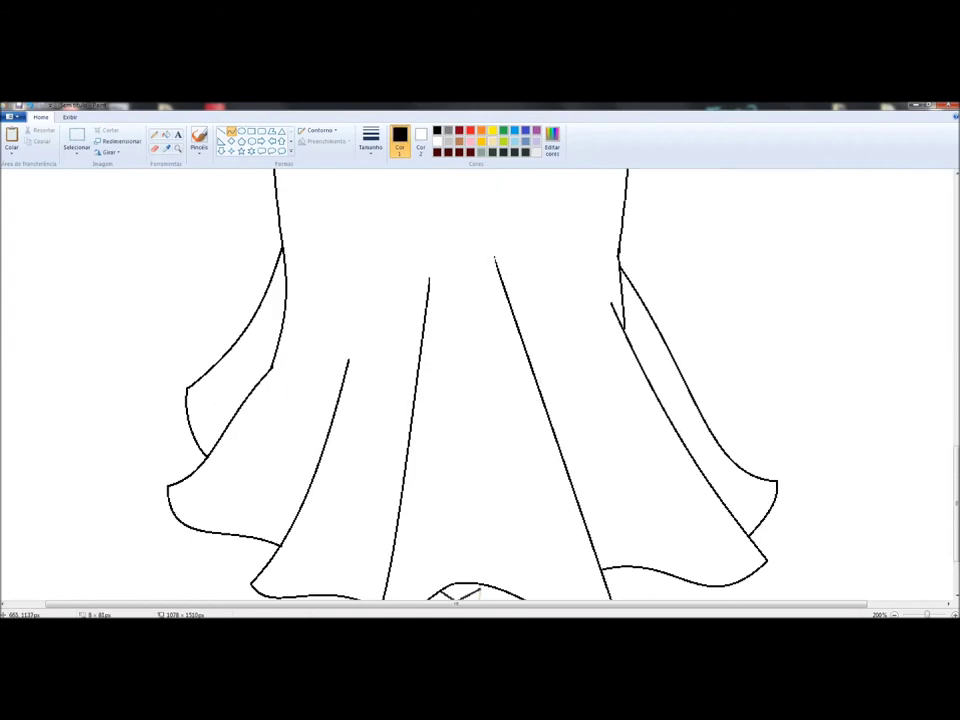
pyautogui.scroll(-3, 480, 385)
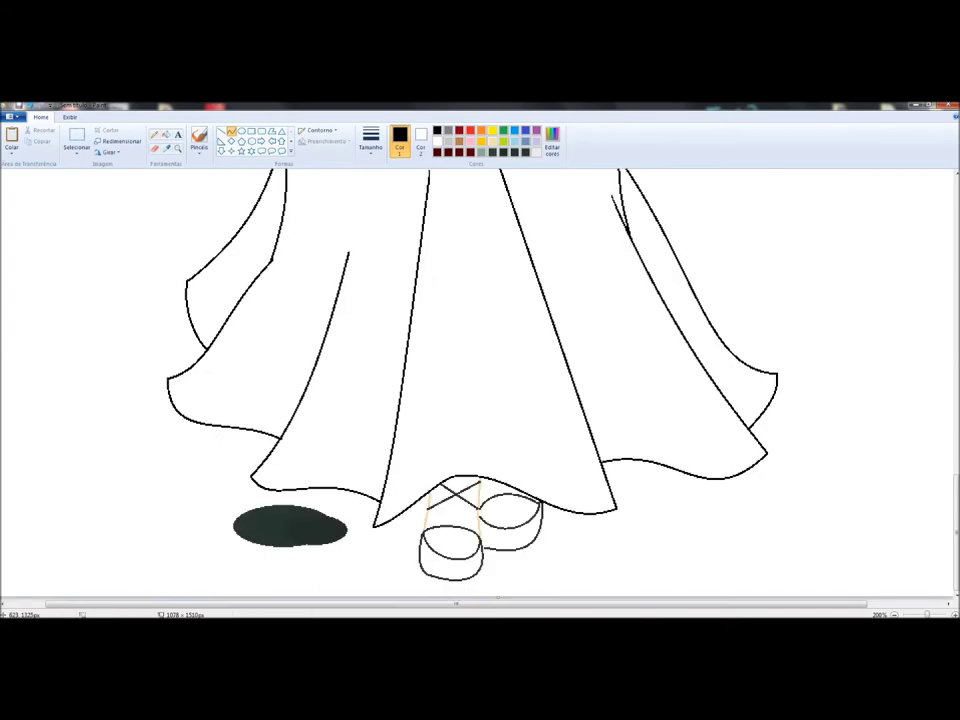
pyautogui.scroll(20, 480, 385)
pyautogui.moveTo(287, 455); pyautogui.dragTo(299, 512)
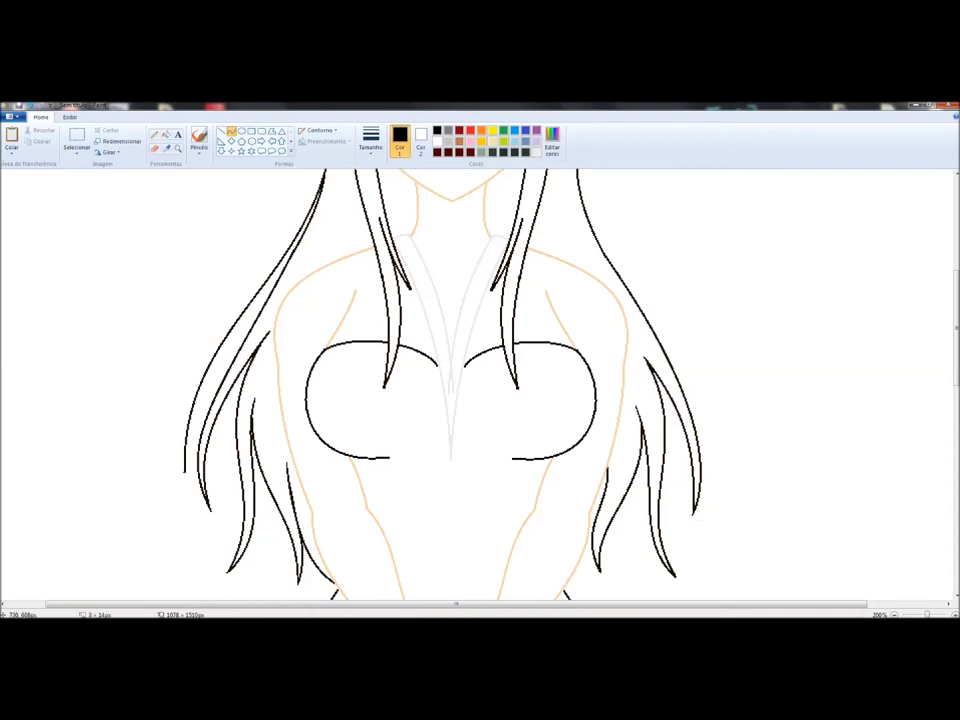
pyautogui.scroll(-5, 170, 441)
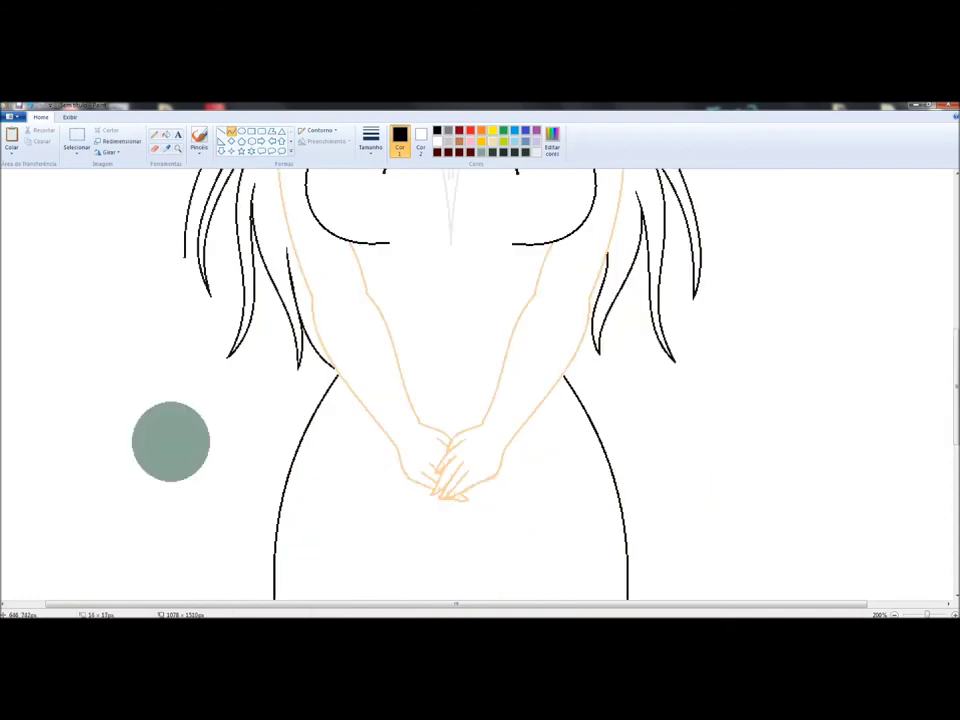
# Step: Draw the outer black hair curve on the right, running from beside the neck down past the shoulder
pyautogui.scroll(7, 170, 441)
pyautogui.click(166, 148)
pyautogui.click(120, 205)
pyautogui.moveTo(589, 270); pyautogui.dragTo(728, 552)
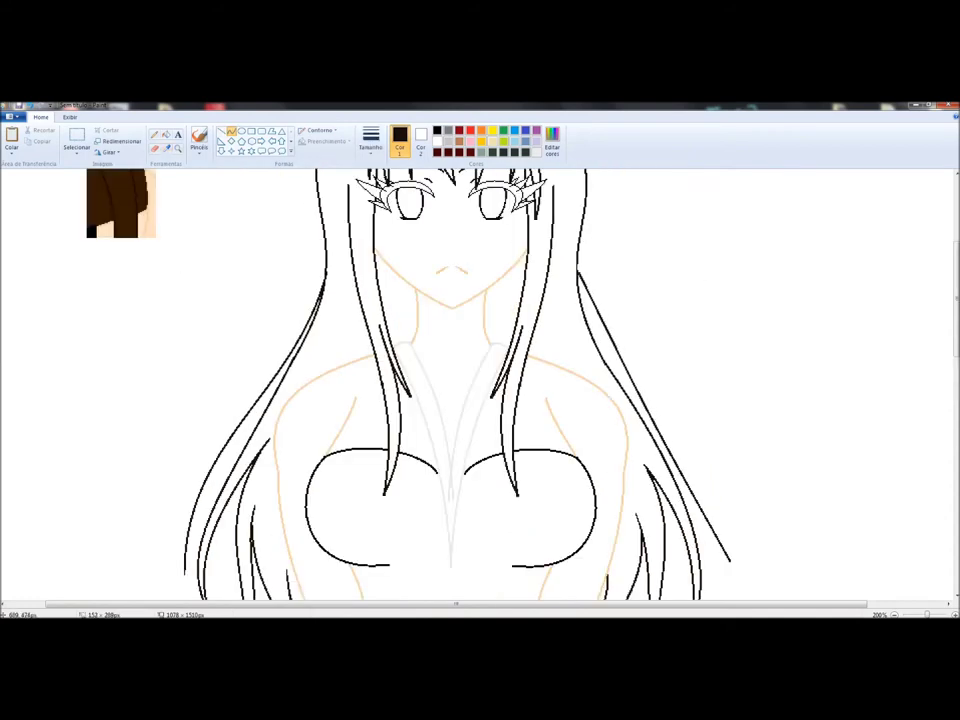
pyautogui.scroll(-2, 480, 385)
# Step: Tidy the crossing lines of the light grey collar, the bust outline ends and the side lock tips with pencil and eraser
pyautogui.scroll(5, 480, 385)
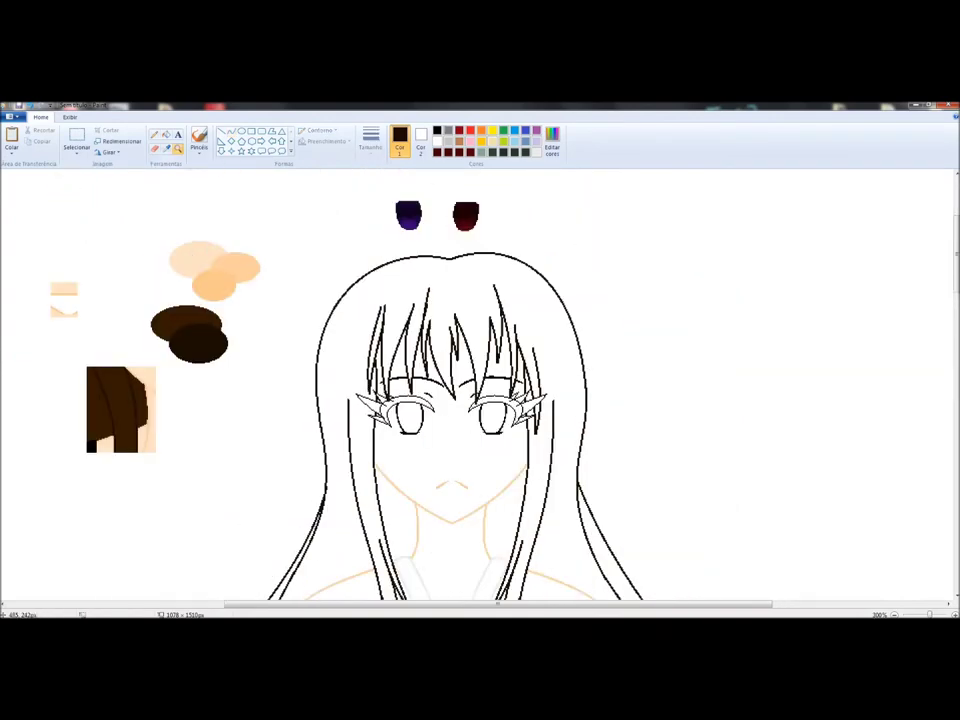
pyautogui.scroll(1, 480, 385)
pyautogui.scroll(-3, 160, 258)
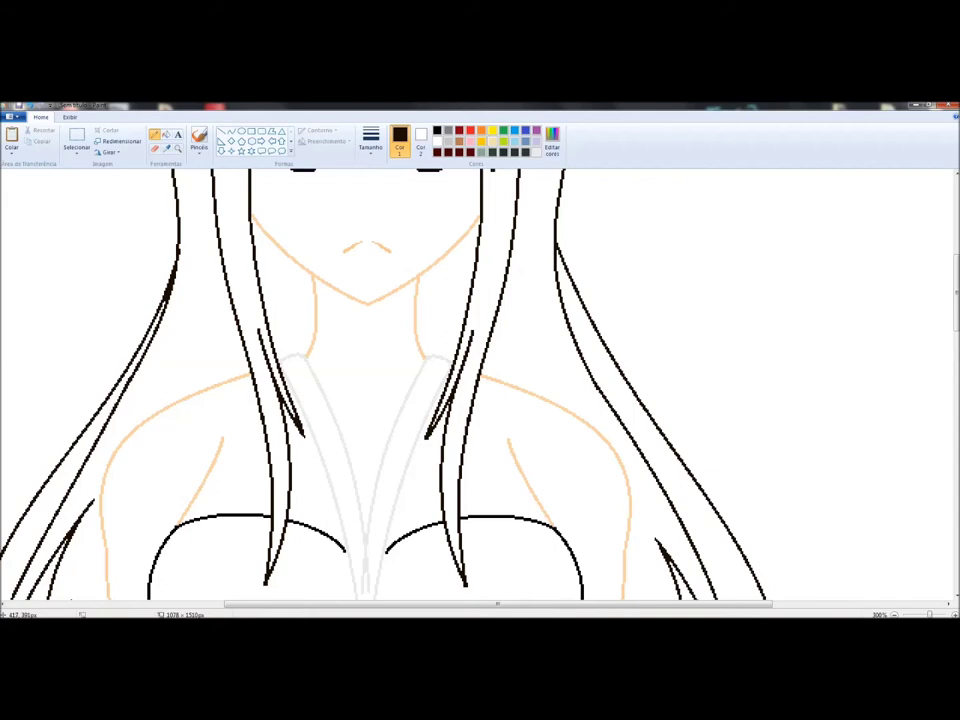
pyautogui.scroll(-3, 480, 385)
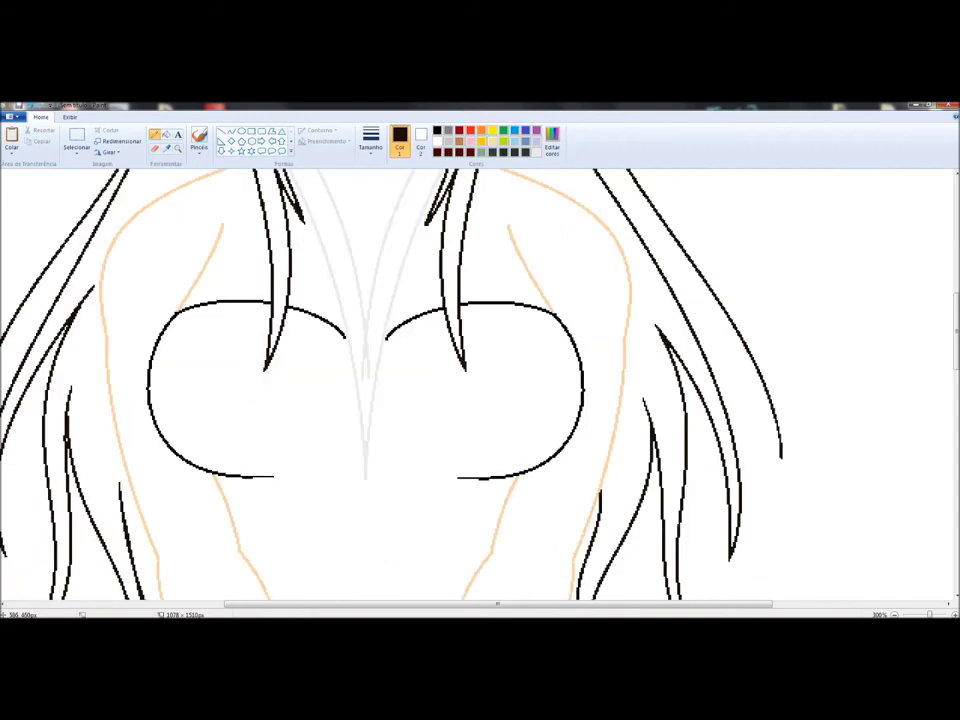
pyautogui.click(154, 148)
pyautogui.scroll(3, 369, 481)
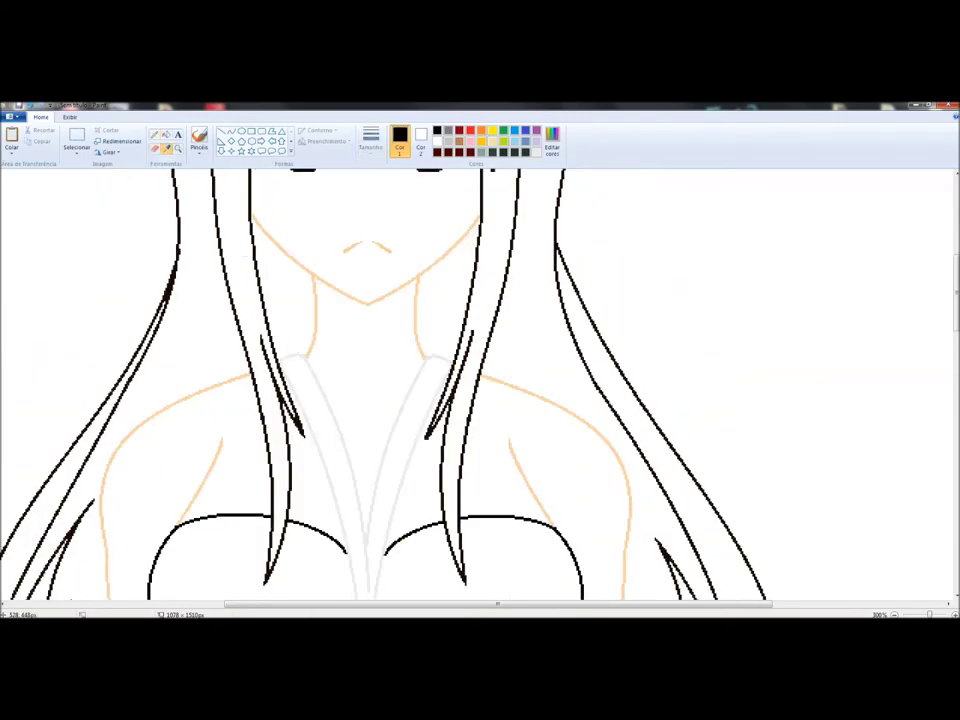
pyautogui.scroll(3, 369, 400)
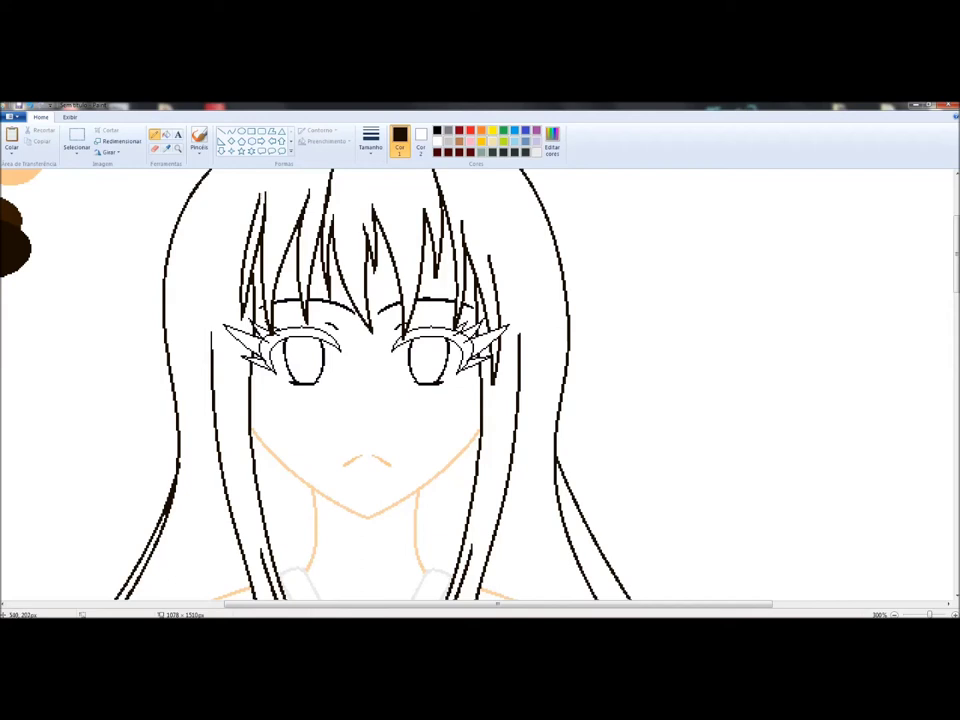
pyautogui.scroll(2, 480, 385)
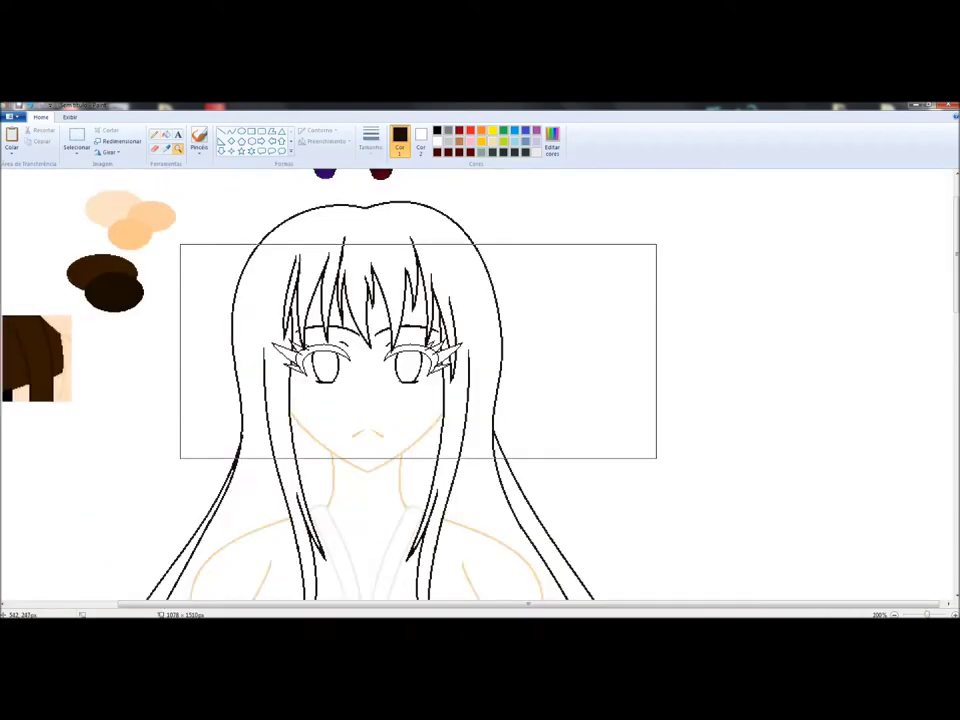
# Step: Fill the upper lids and winged eyelashes of both eyes with near-black colour
pyautogui.click(418, 351)
pyautogui.moveTo(130, 240); pyautogui.dragTo(62, 236)
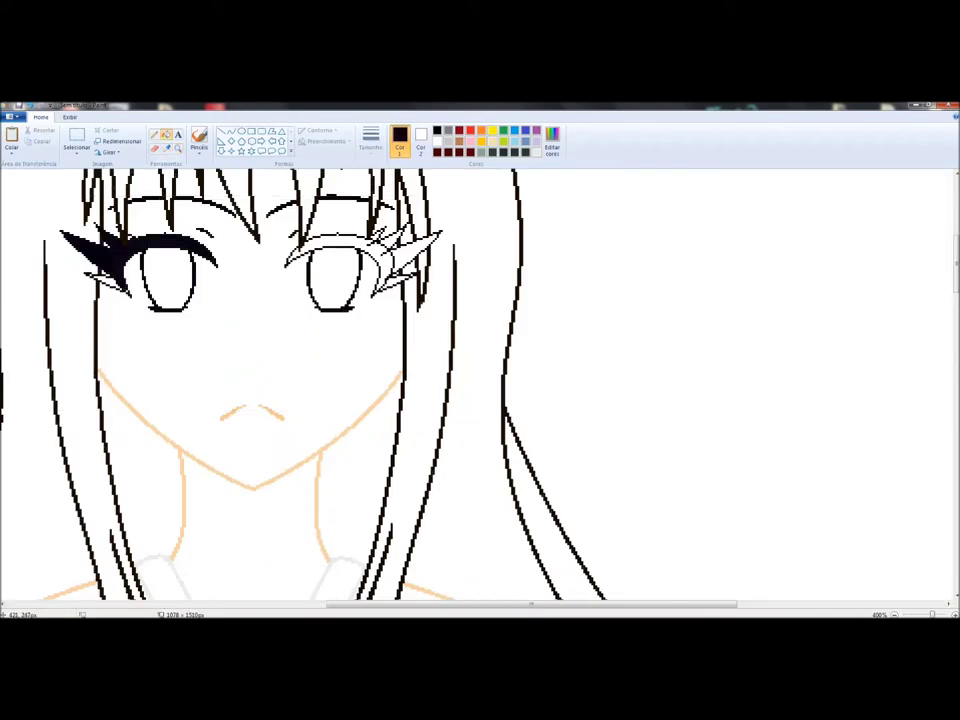
pyautogui.moveTo(390, 242); pyautogui.dragTo(290, 258)
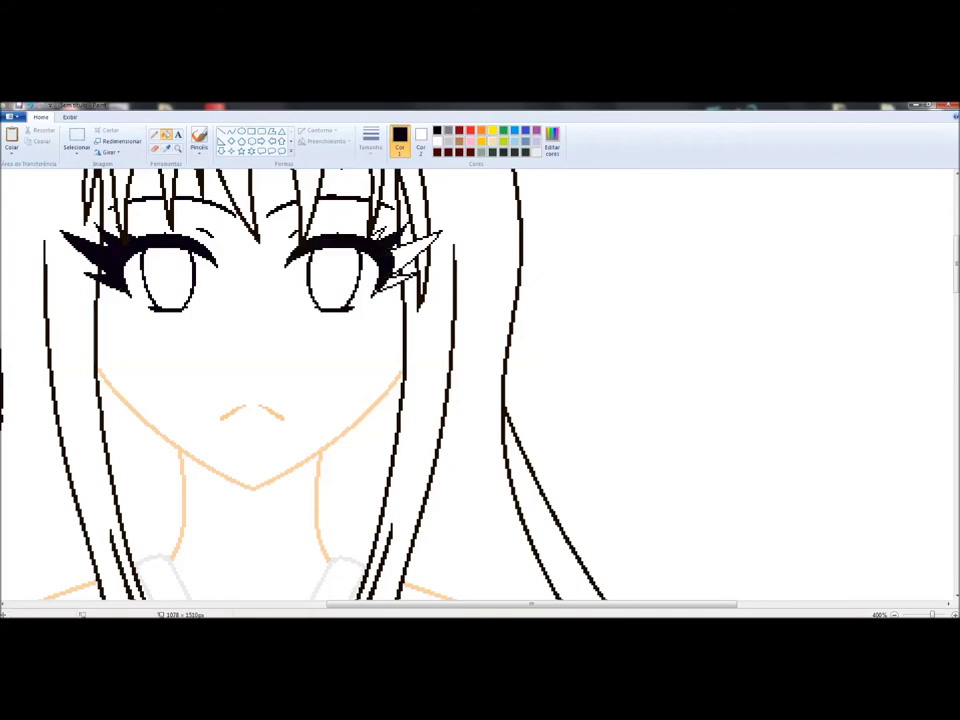
pyautogui.scroll(4, 480, 385)
pyautogui.click(410, 465)
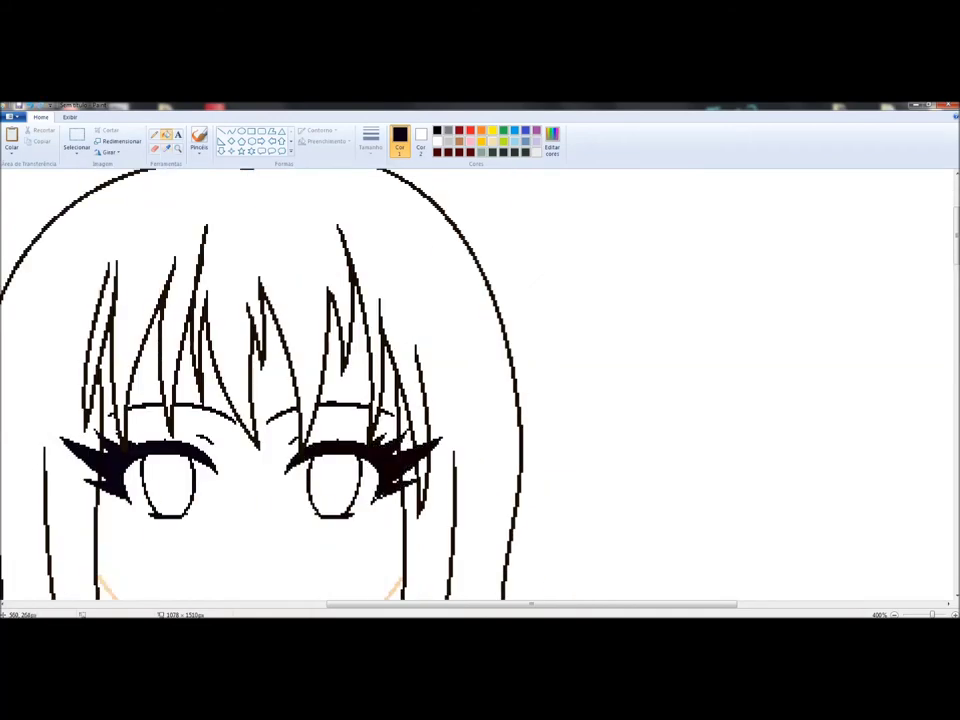
# Step: Fill the face, neck, shoulders, arms, hands and legs with the light peach skin colour from the swatch
pyautogui.scroll(-3, 480, 385)
pyautogui.scroll(5, 480, 385)
pyautogui.scroll(-2, 480, 385)
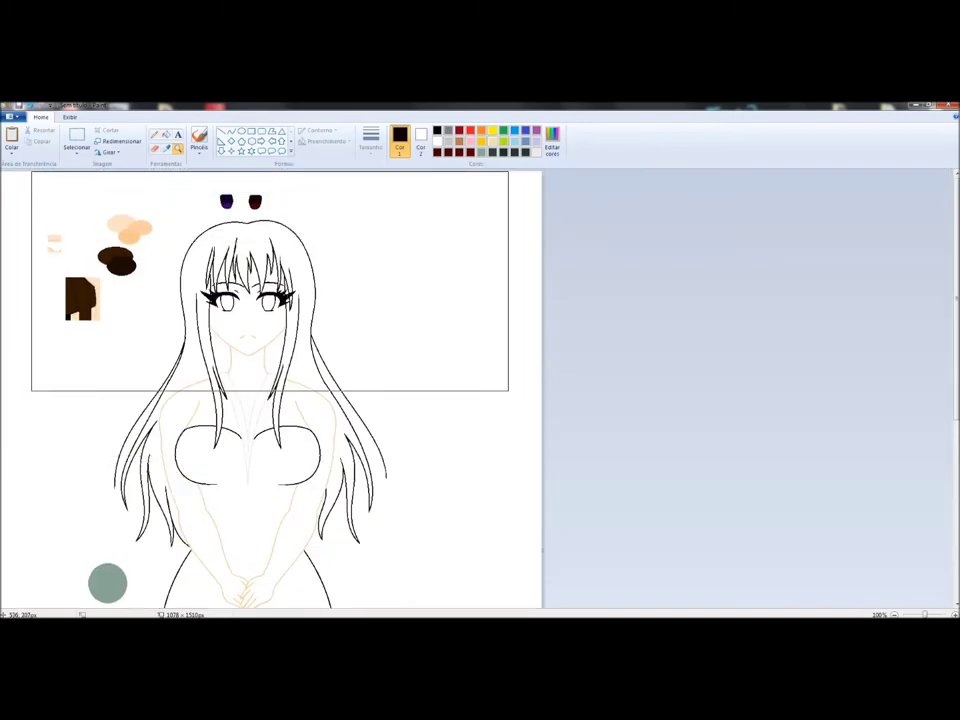
pyautogui.scroll(1, 480, 385)
pyautogui.scroll(-2, 270, 390)
pyautogui.scroll(-2, 270, 390)
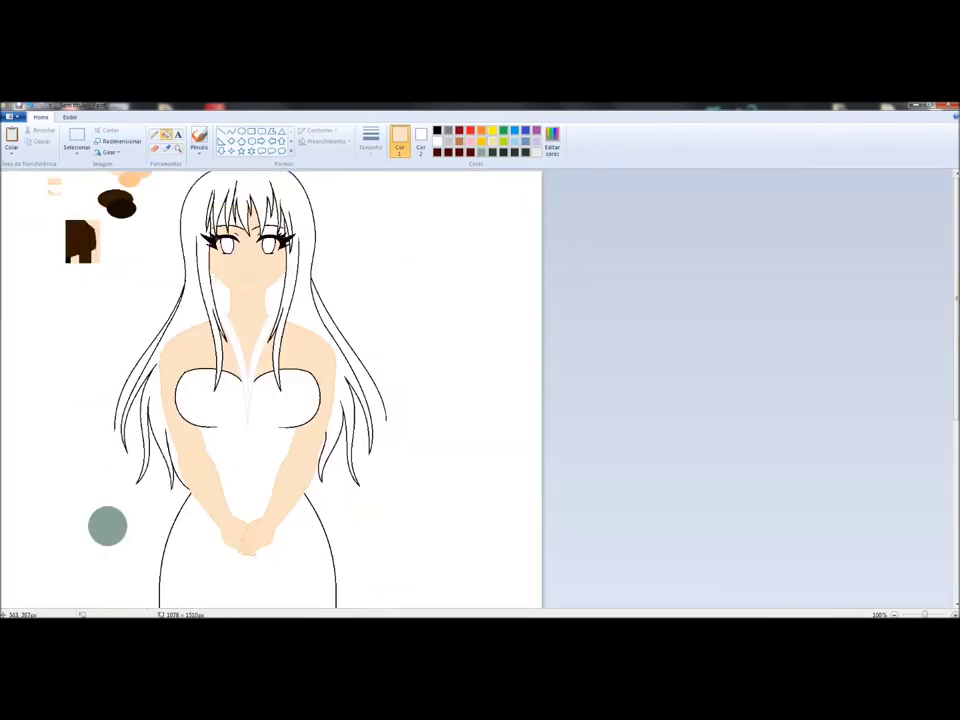
pyautogui.scroll(3, 270, 390)
pyautogui.scroll(-3, 270, 390)
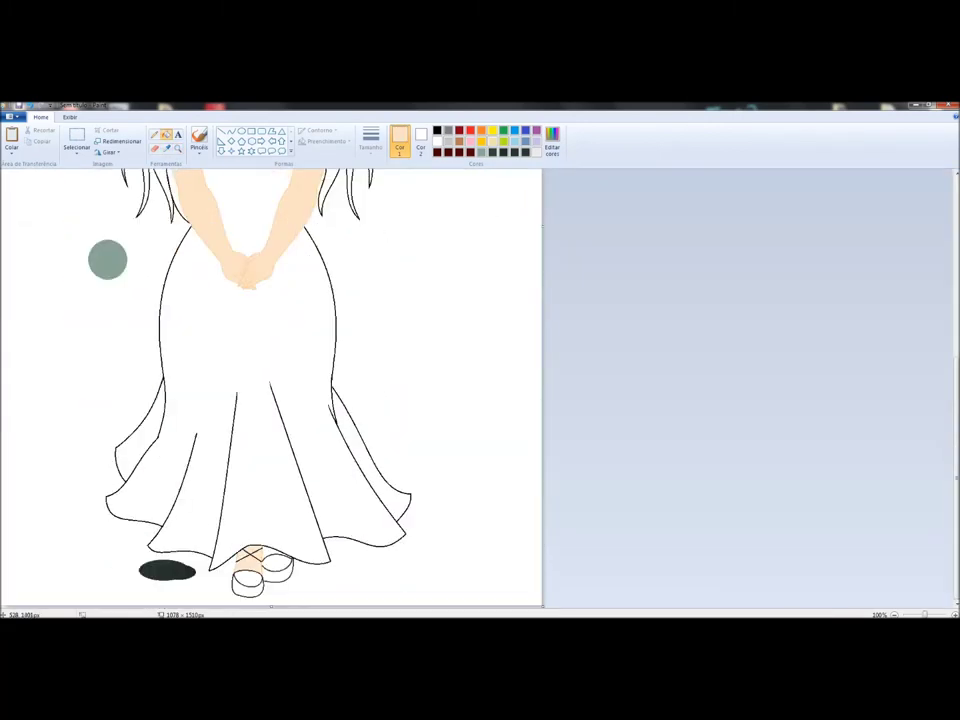
pyautogui.click(450, 300)
pyautogui.hotkey('ctrl', 'z')
# Step: Redraw the sides of the right shoe in the dark green-grey swatch colour, closing its inner gap and narrowing its outer edge
pyautogui.click(302, 495)
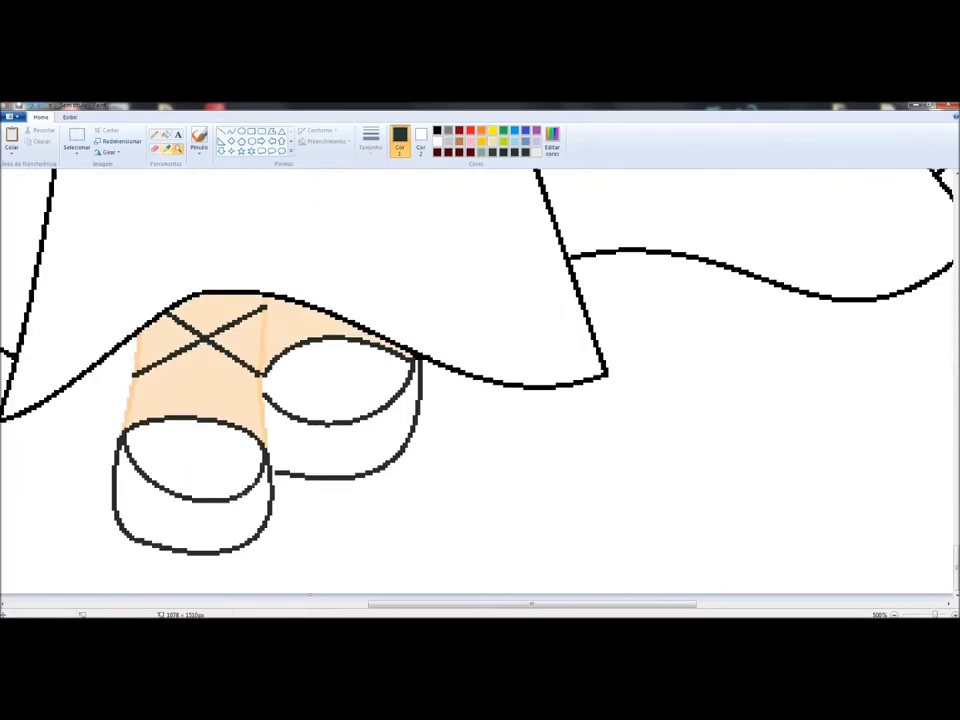
pyautogui.moveTo(263, 398); pyautogui.dragTo(274, 472)
pyautogui.moveTo(419, 430); pyautogui.dragTo(409, 440)
pyautogui.click(155, 133)
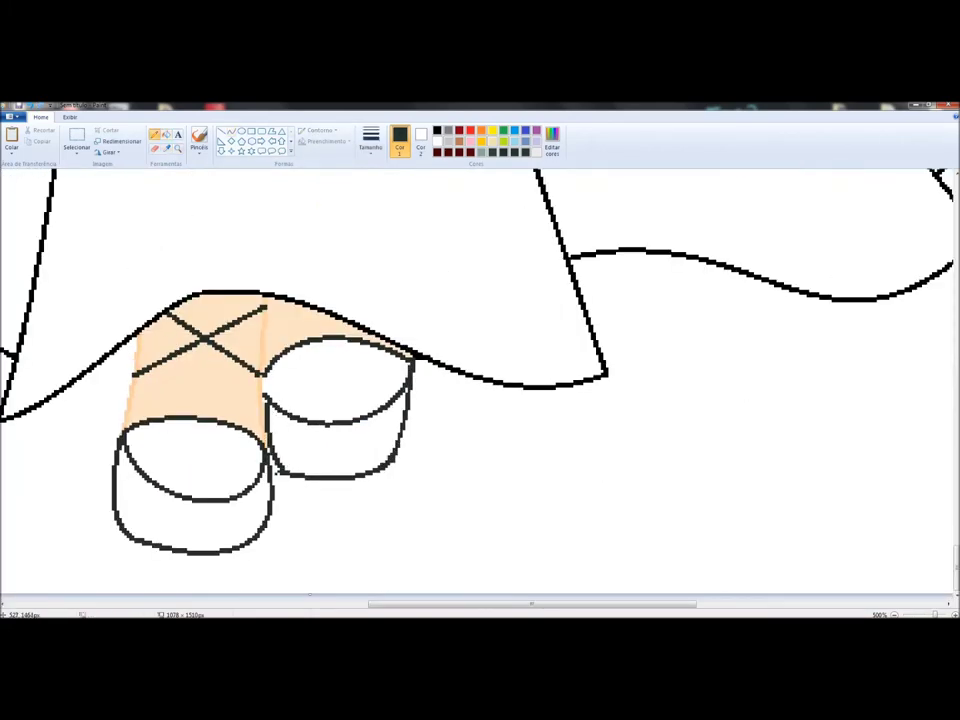
# Step: Fill both shoes with the dark green-grey colour
pyautogui.hscroll(-3, 480, 380)
pyautogui.click(166, 133)
pyautogui.click(360, 480)
pyautogui.click(505, 405)
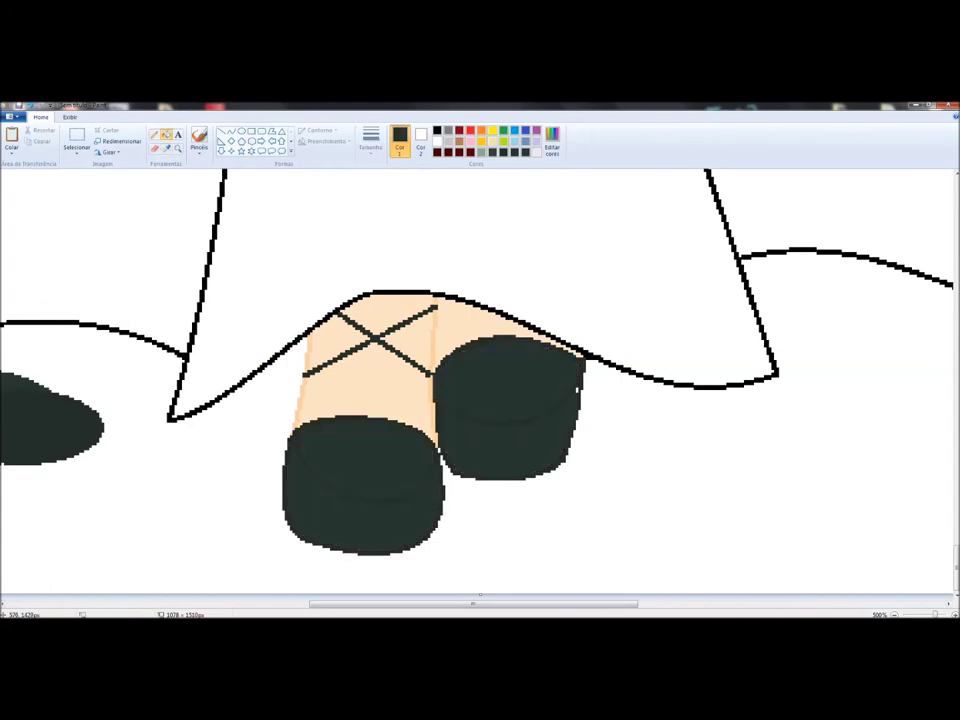
# Step: Fill the left eye with red as a base and place a horizontally flipped copy of it over the right eye
pyautogui.click(552, 140)
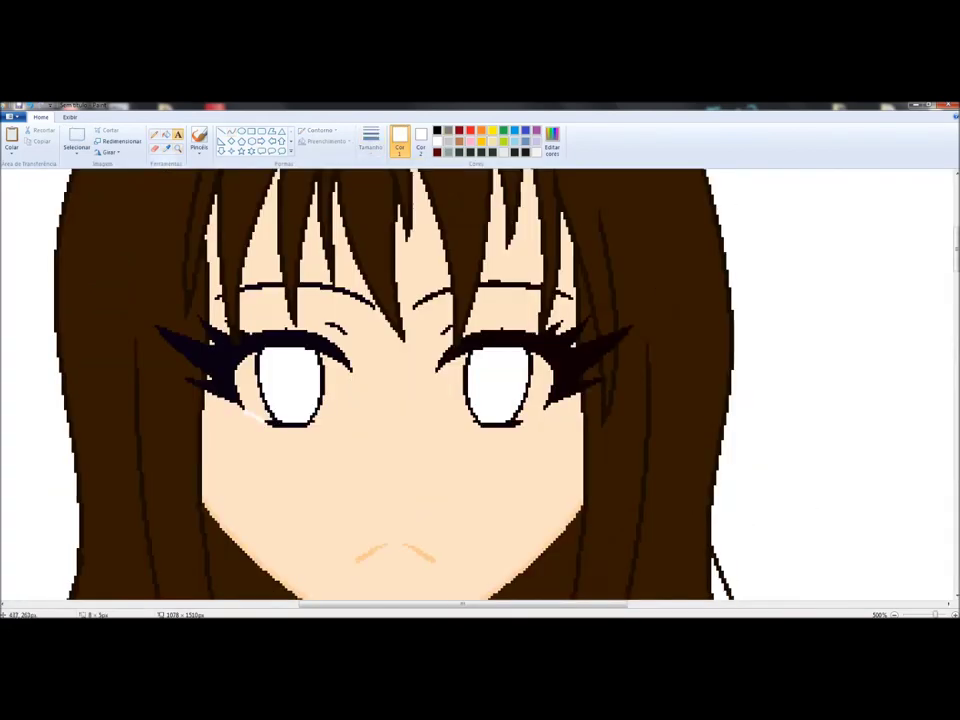
pyautogui.click(178, 147)
pyautogui.rightClick(287, 322)
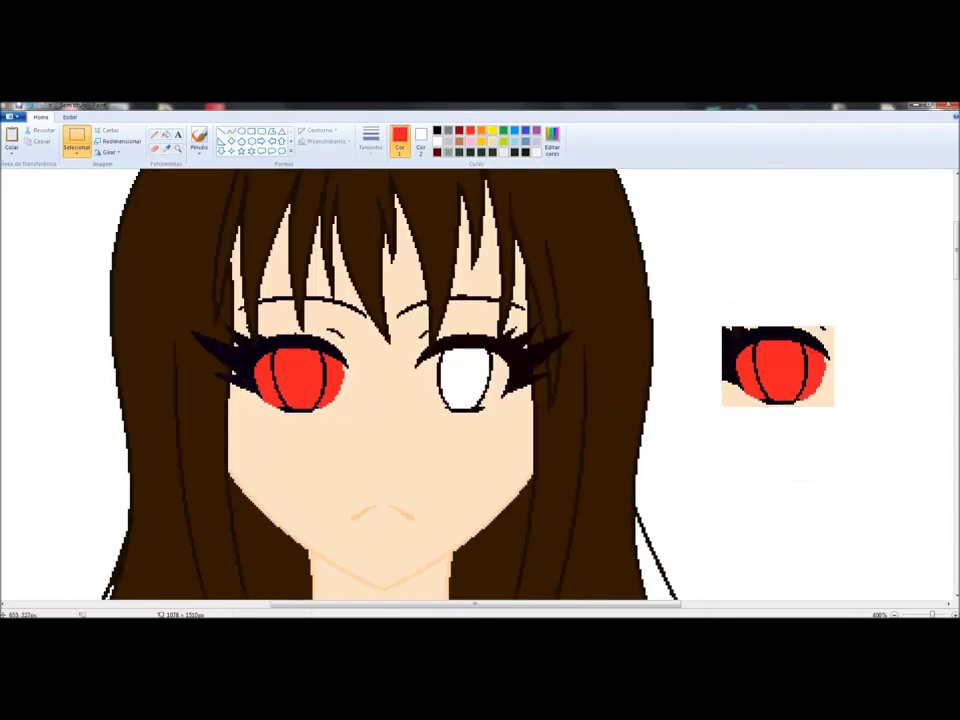
pyautogui.rightClick(775, 368)
pyautogui.moveTo(796, 450)
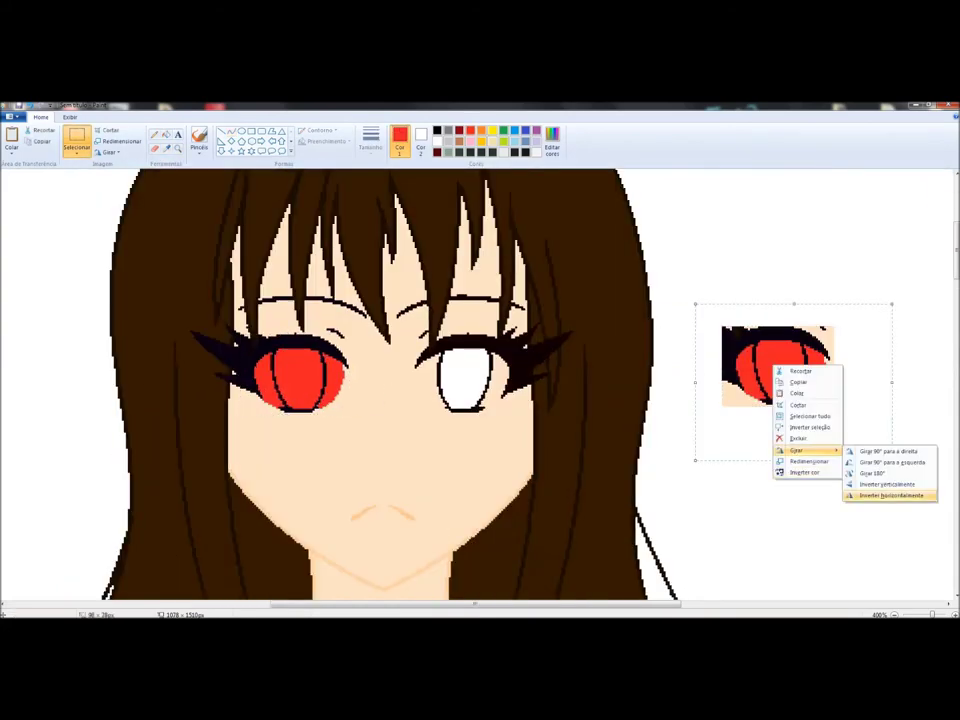
pyautogui.click(890, 495)
pyautogui.moveTo(807, 372); pyautogui.dragTo(465, 380)
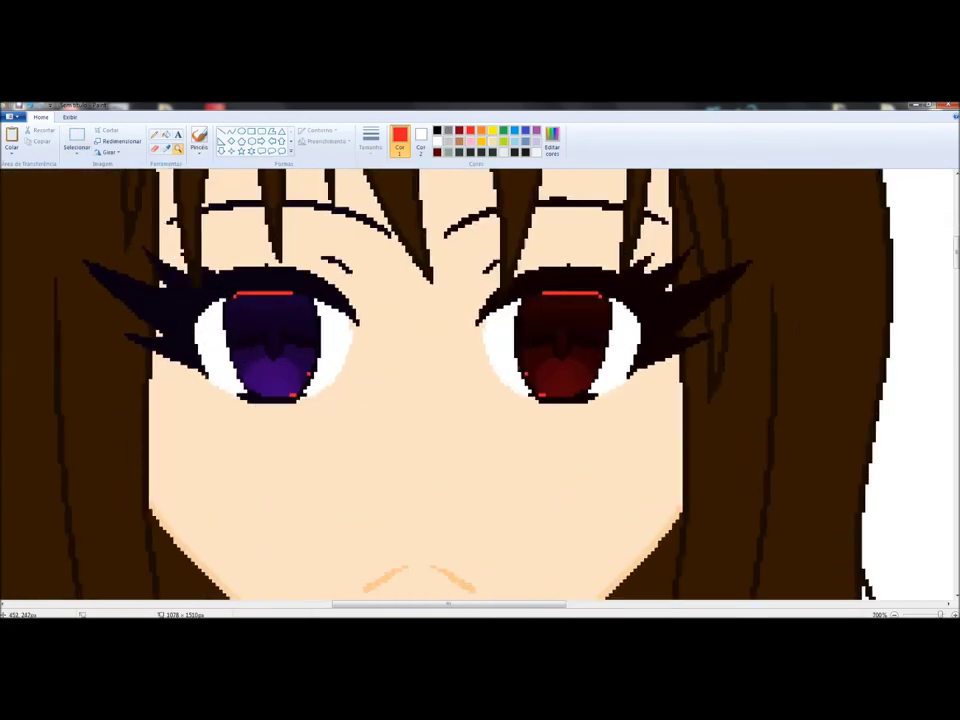
# Step: Paint over the leftover red pixels around the purple iris with a dark purple sampled from the eye
pyautogui.click(154, 282)
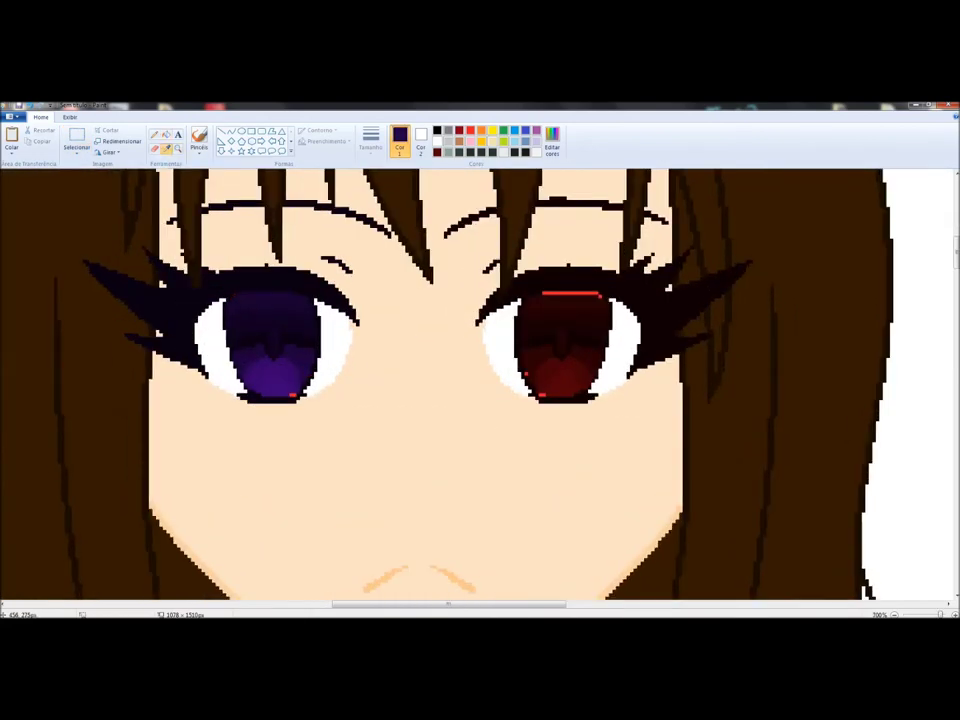